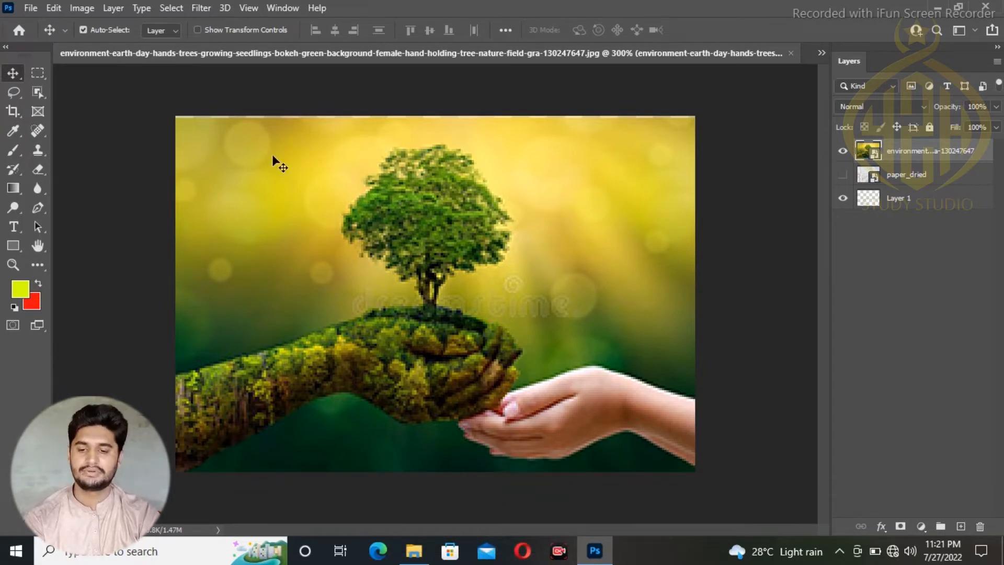
# Crop the environment image with the Crop tool to a nearly square area around the tree and the leafy hand below it.
pyautogui.press('c')
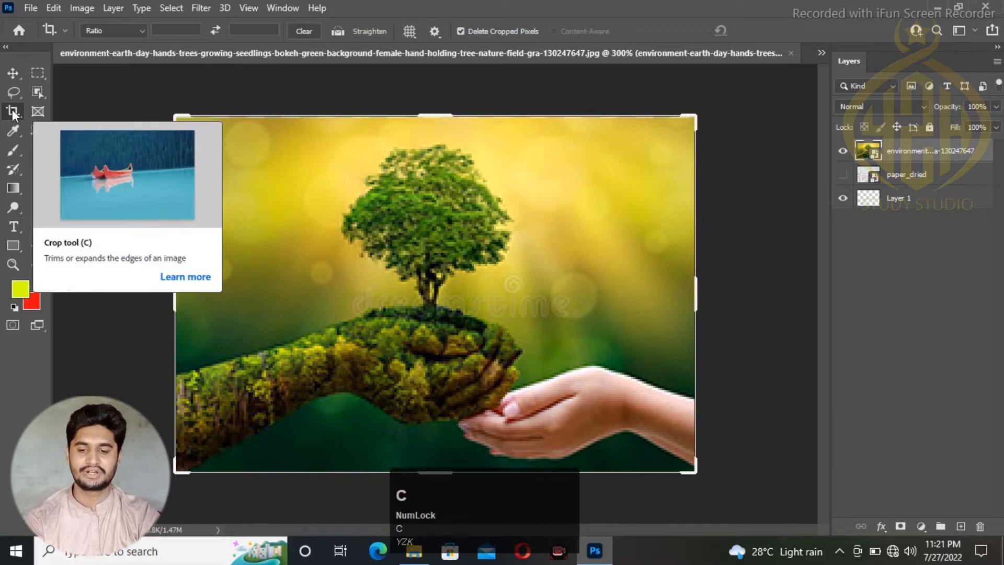
pyautogui.click(13, 112)
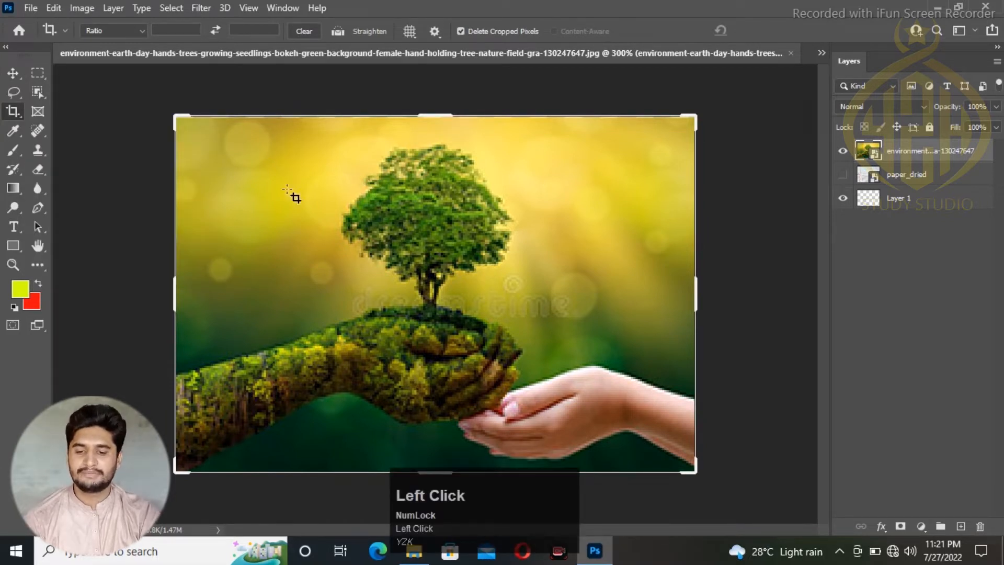
pyautogui.moveTo(290, 134); pyautogui.dragTo(575, 387)
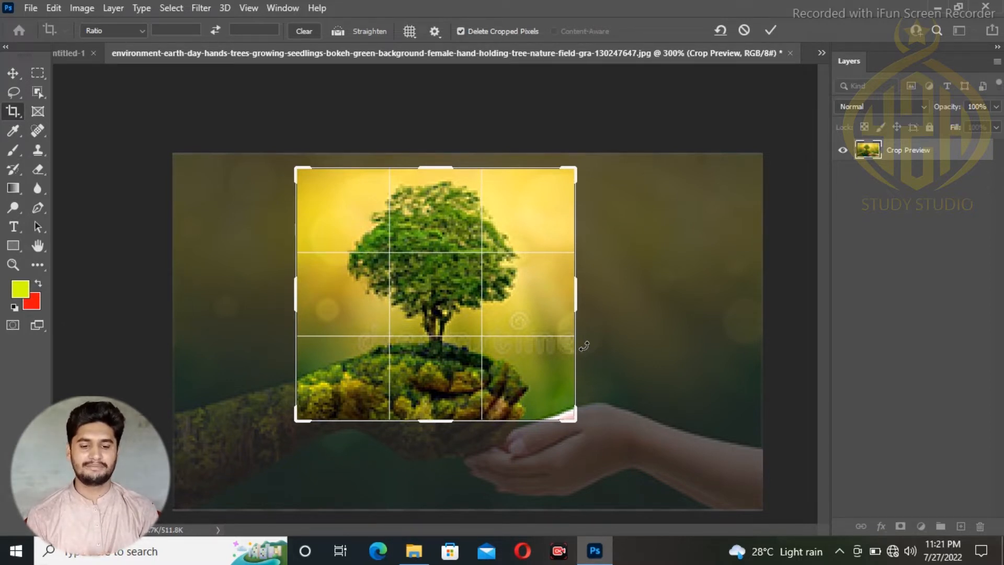
pyautogui.moveTo(575, 420); pyautogui.dragTo(584, 421)
pyautogui.moveTo(283, 296); pyautogui.dragTo(283, 296)
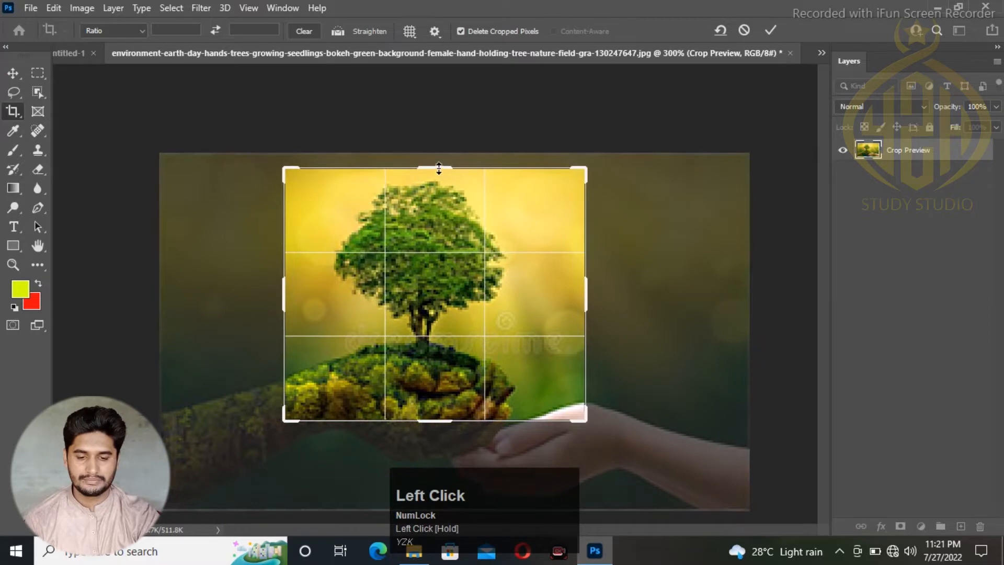
pyautogui.moveTo(438, 167); pyautogui.dragTo(439, 164)
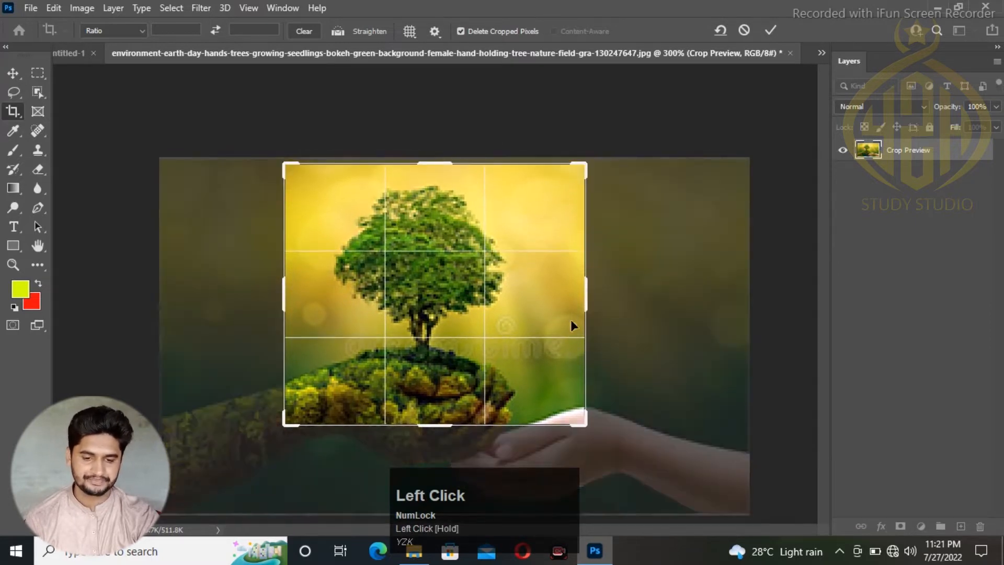
pyautogui.moveTo(580, 300); pyautogui.dragTo(574, 301)
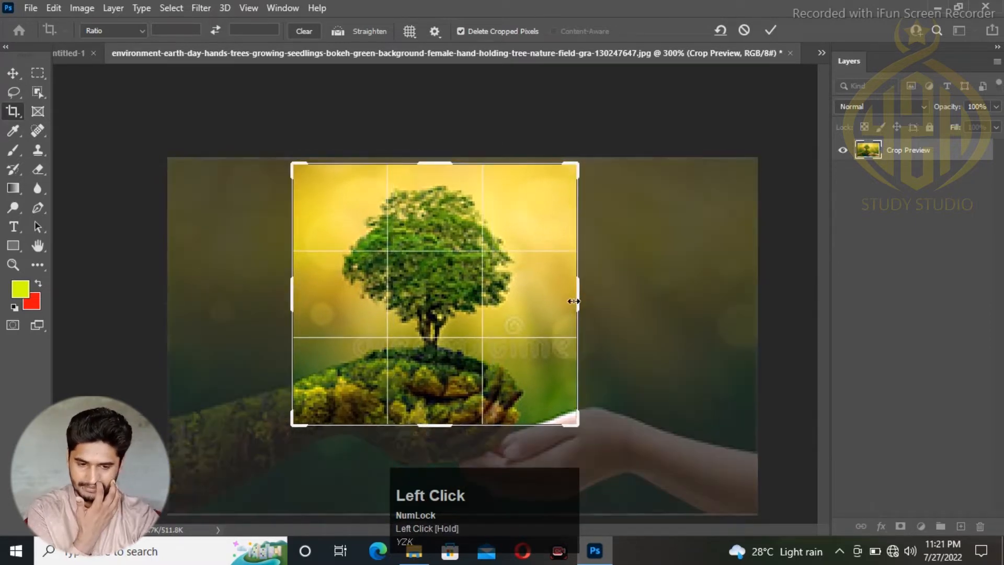
pyautogui.press('Return')
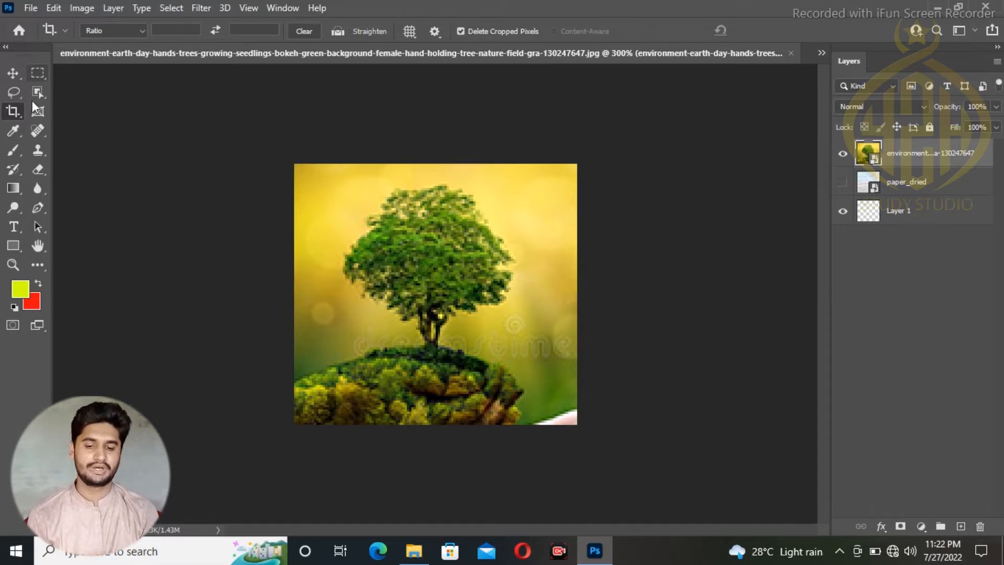
# Re-crop the image to a landscape area with the tree at one side, trimming its crown and adding background beside it.
pyautogui.click(13, 113)
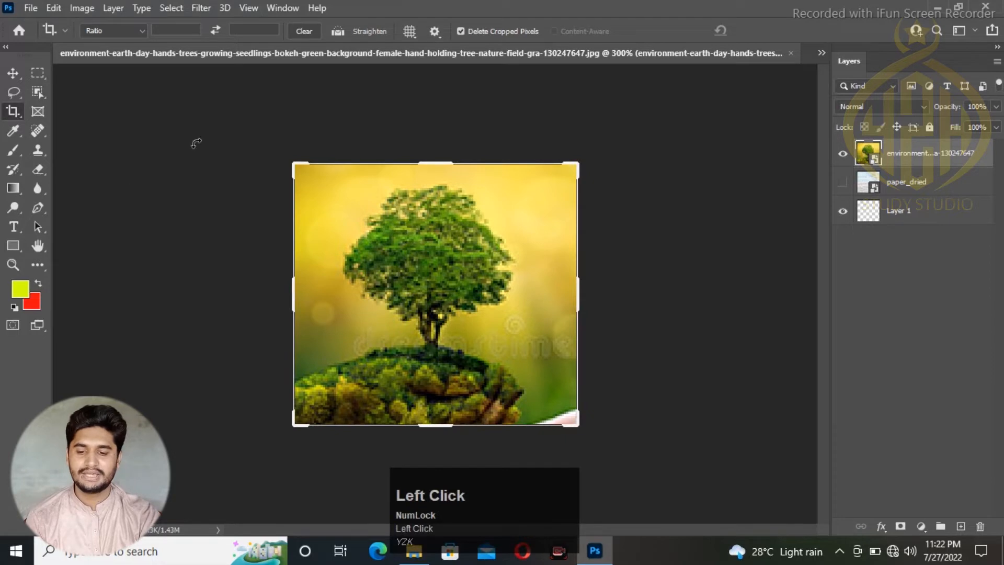
pyautogui.moveTo(332, 197); pyautogui.dragTo(413, 248)
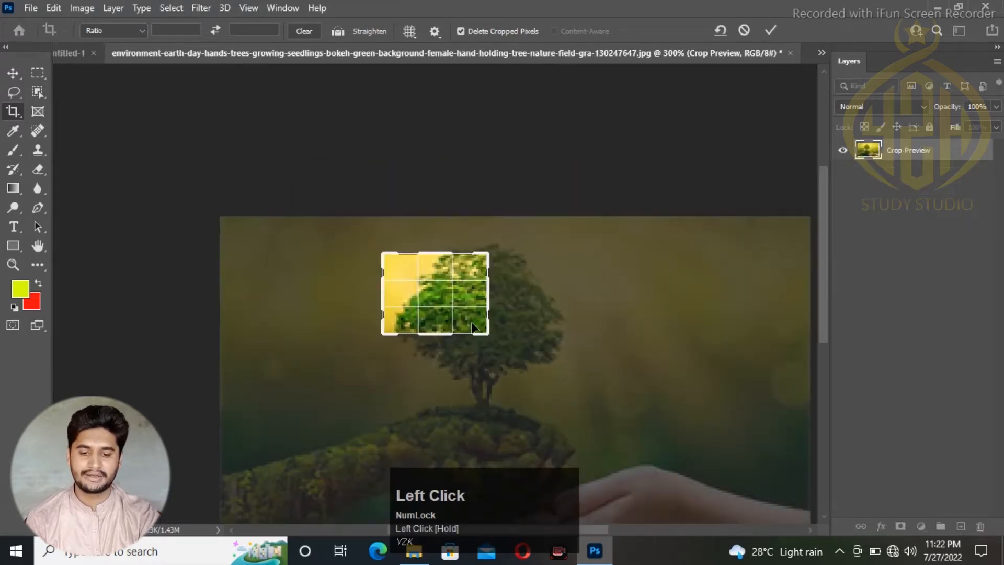
pyautogui.moveTo(585, 325); pyautogui.dragTo(555, 206)
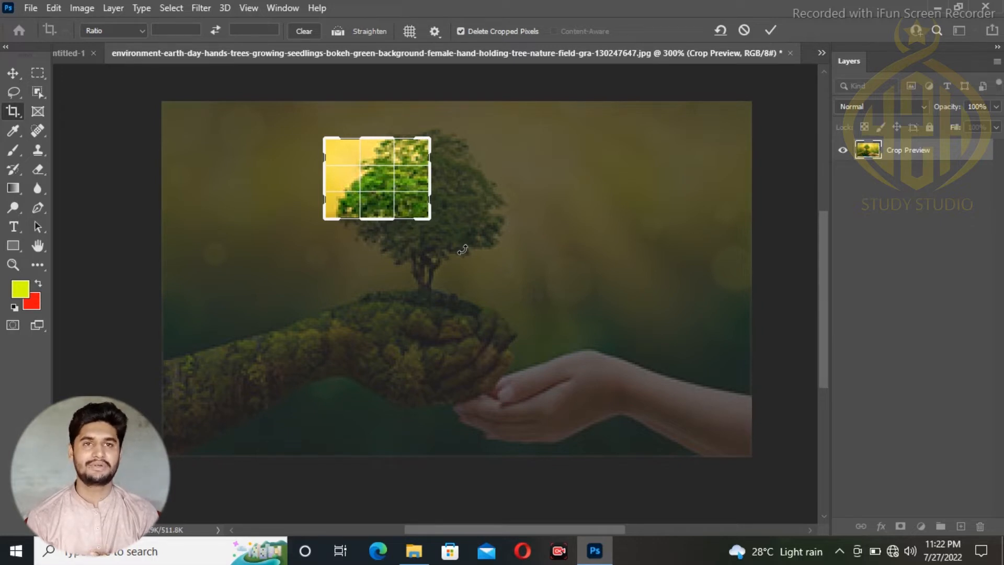
pyautogui.moveTo(430, 220); pyautogui.dragTo(527, 287)
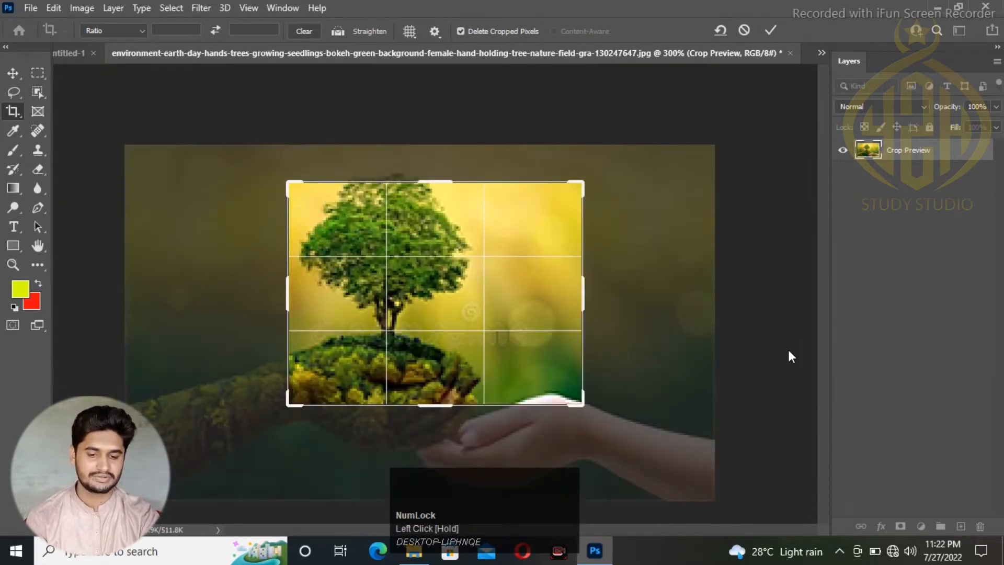
pyautogui.press('Return')
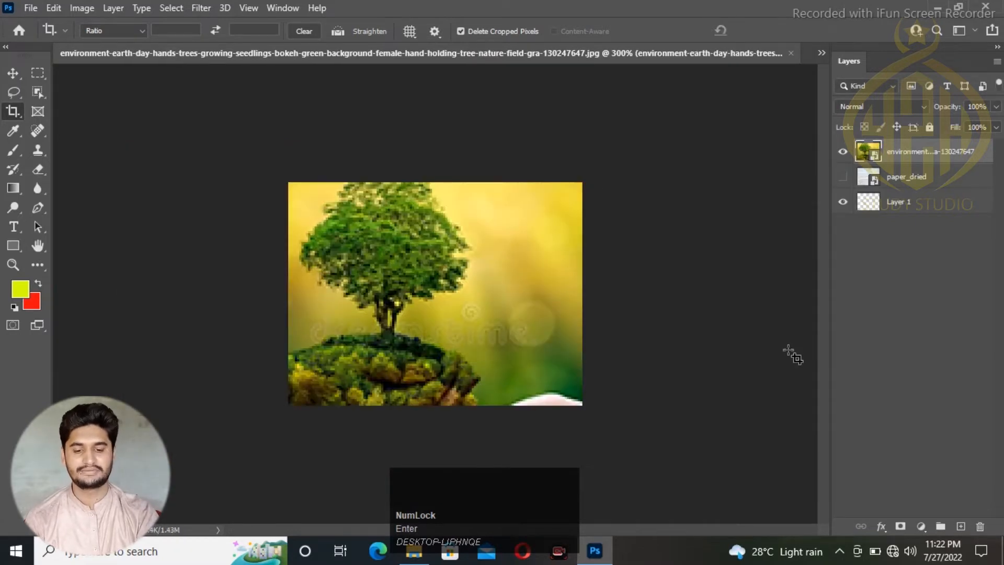
# Widen the crop to include the tree, the leafy hand and part of the supporting human hand, and apply it.
pyautogui.click(230, 192)
pyautogui.moveTo(308, 194); pyautogui.dragTo(534, 386)
pyautogui.moveTo(269, 291); pyautogui.dragTo(240, 291)
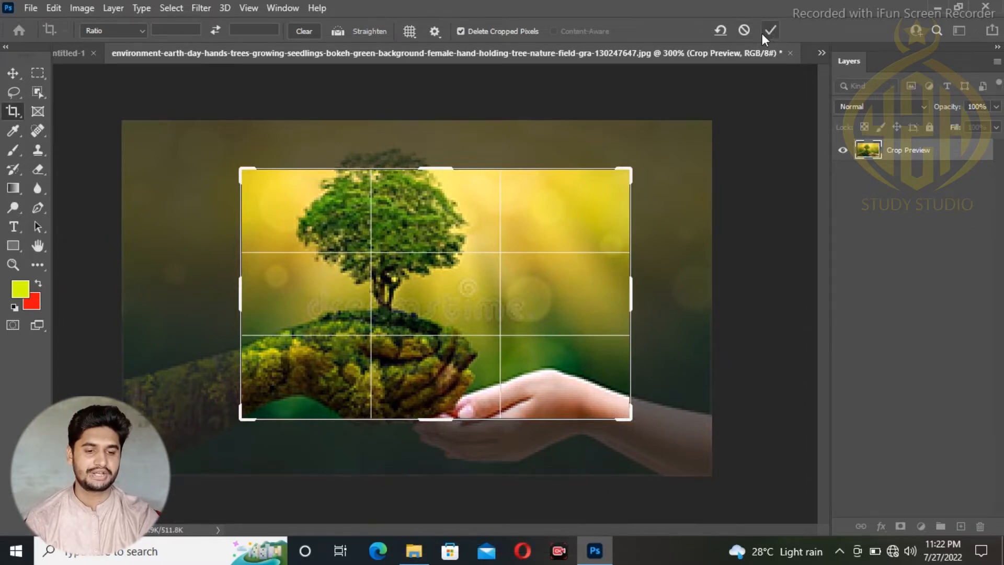
pyautogui.click(769, 30)
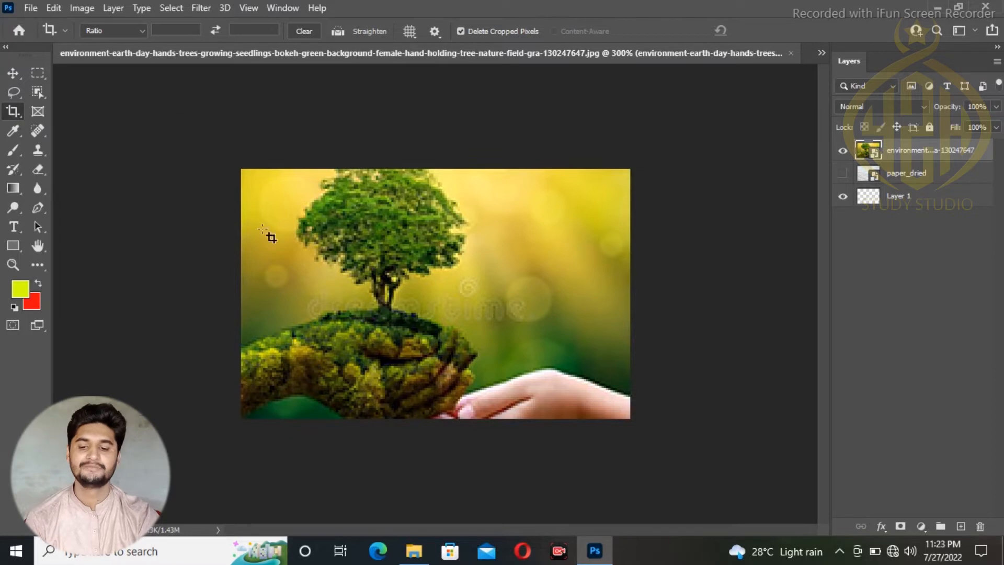
pyautogui.rightClick(13, 110)
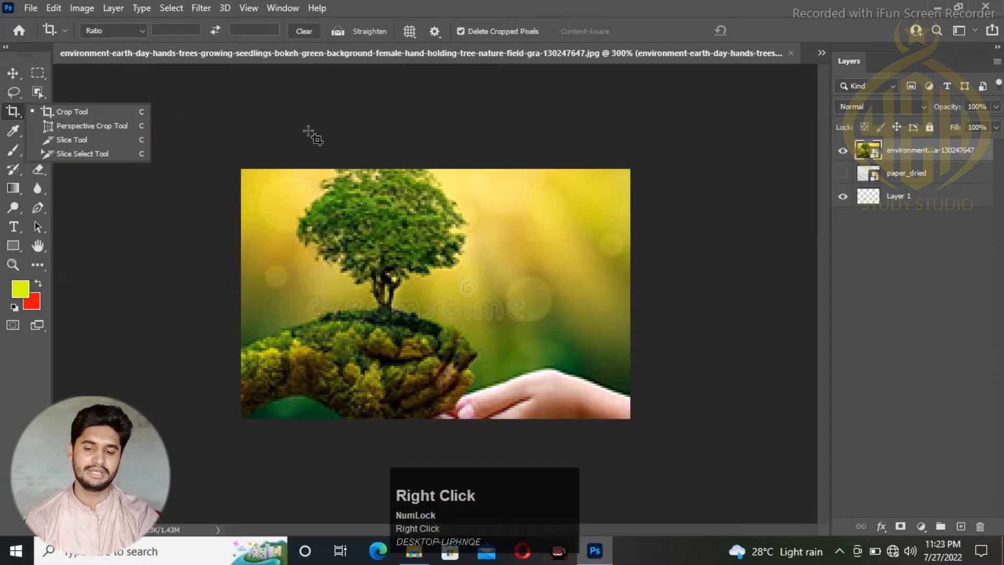
pyautogui.click(277, 183)
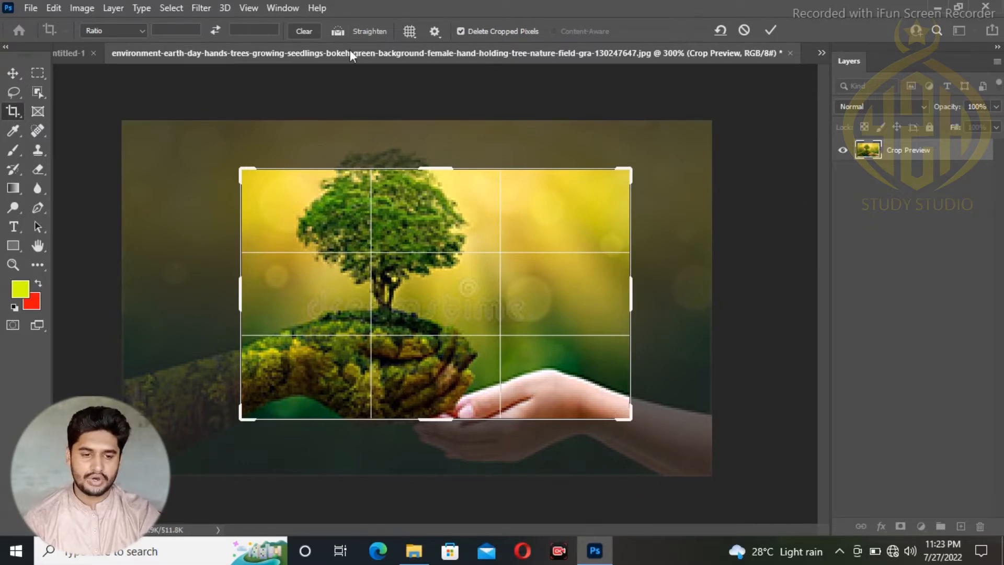
pyautogui.click(725, 30)
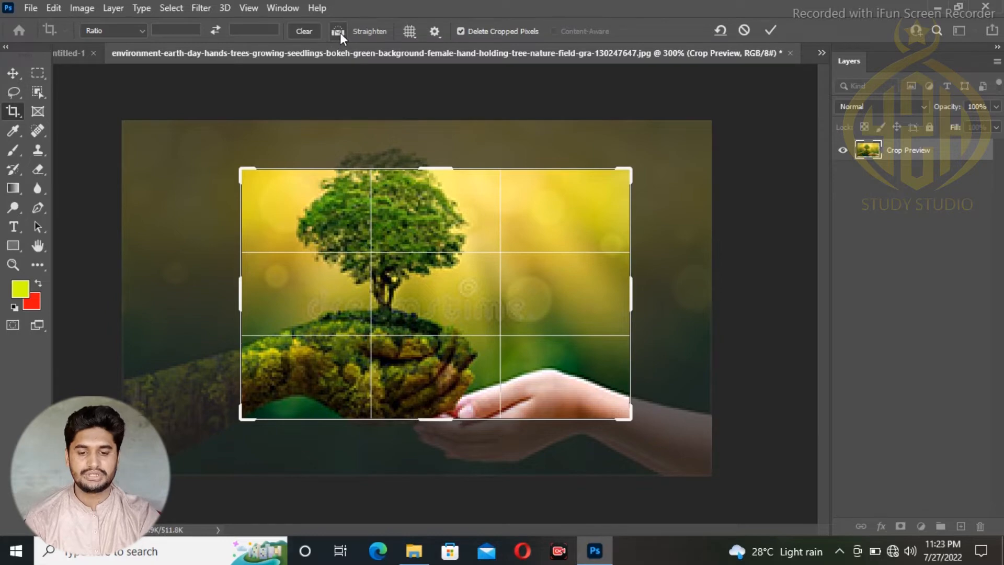
# Switch to the Untitled-1 document containing the paper_dried photo.
pyautogui.click(74, 53)
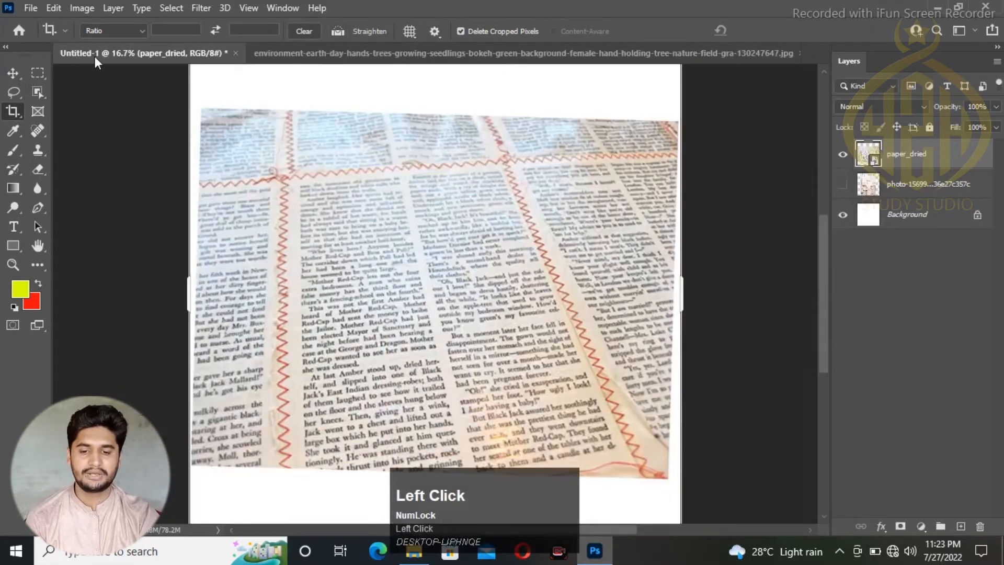
pyautogui.keyDown('ctrl'); pyautogui.click(372, 224); pyautogui.keyUp('ctrl')
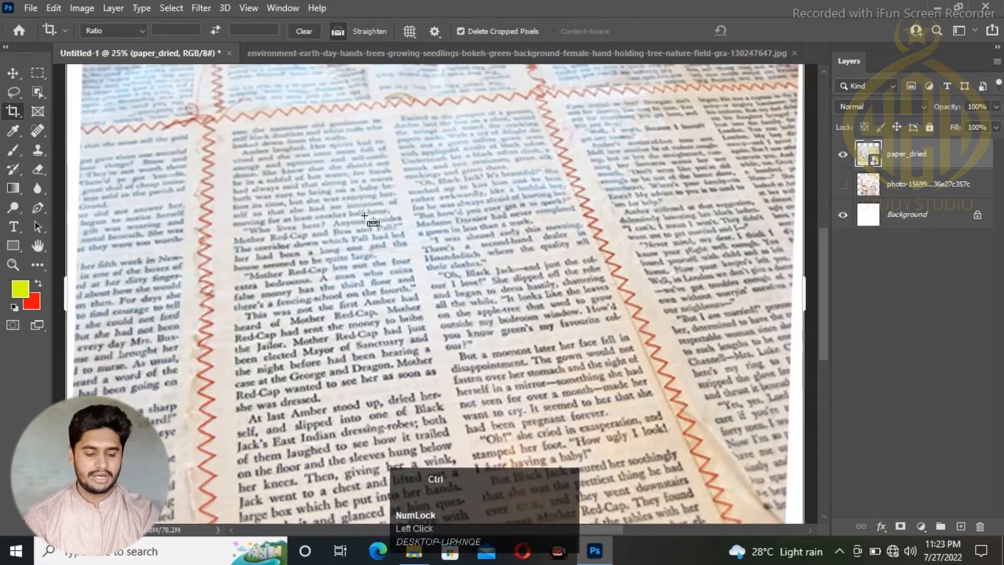
pyautogui.hotkey('ctrl', '-')
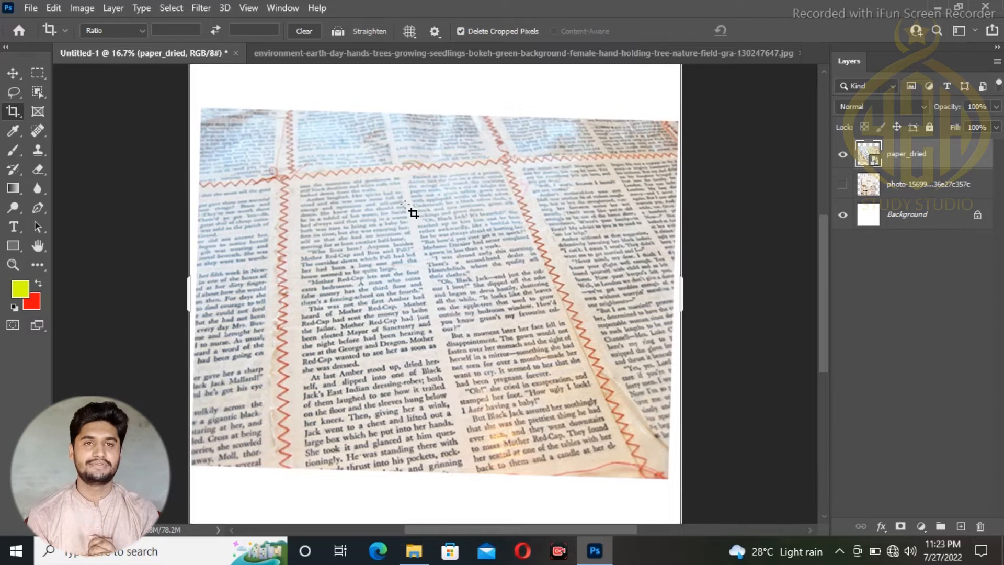
# Straighten the paper_dried photo along the upper horizontal red stitching line and apply the crop.
pyautogui.click(337, 32)
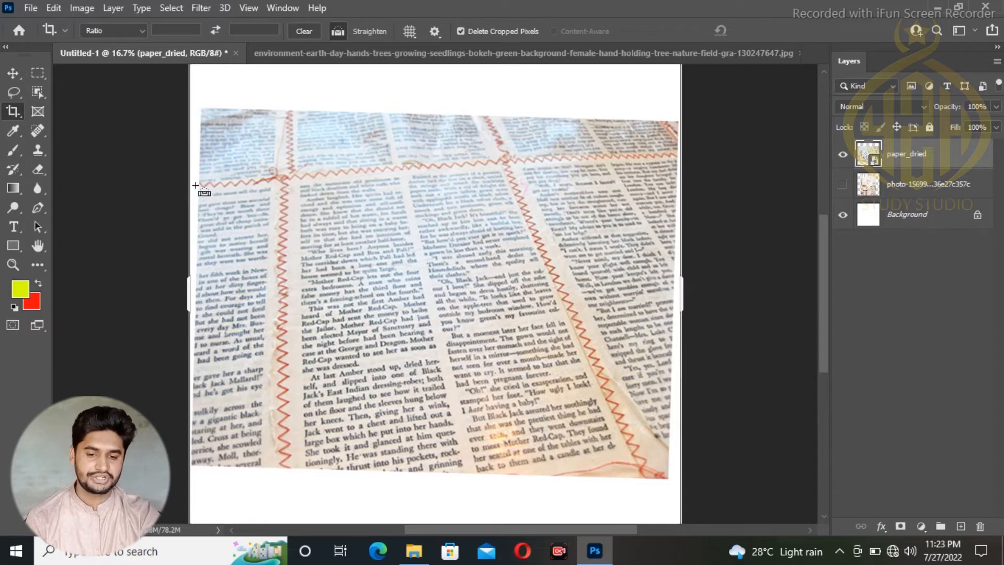
pyautogui.moveTo(201, 193); pyautogui.dragTo(681, 161)
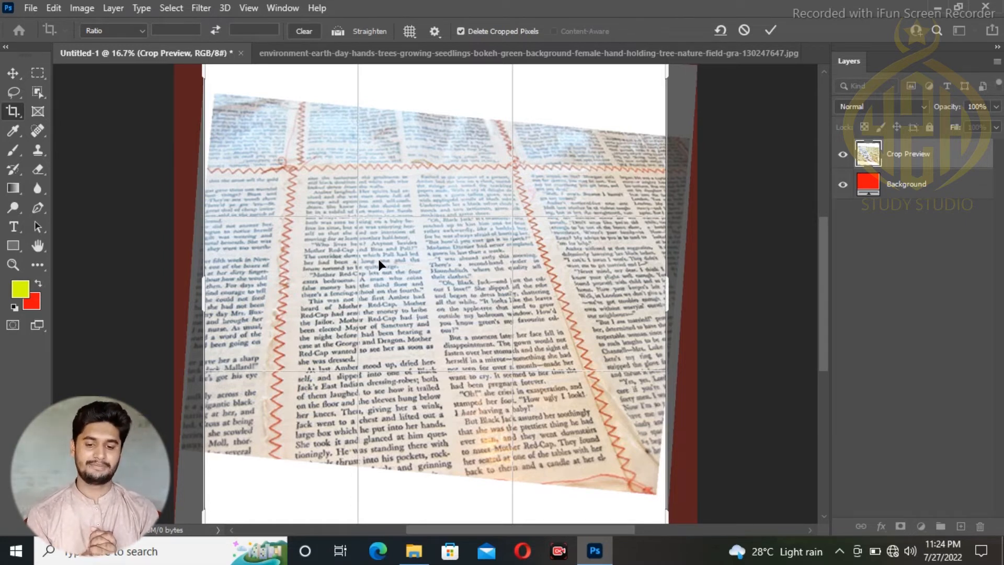
pyautogui.press('Return')
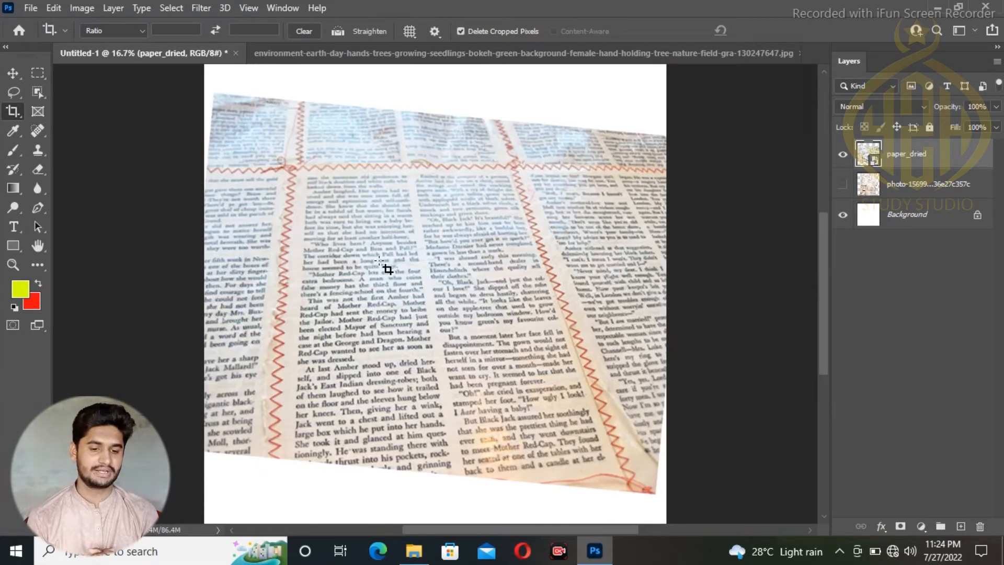
# Compare the photo before and after straightening by undoing and redoing it, ending with the straightening undone.
pyautogui.hotkey('ctrl', 'z')
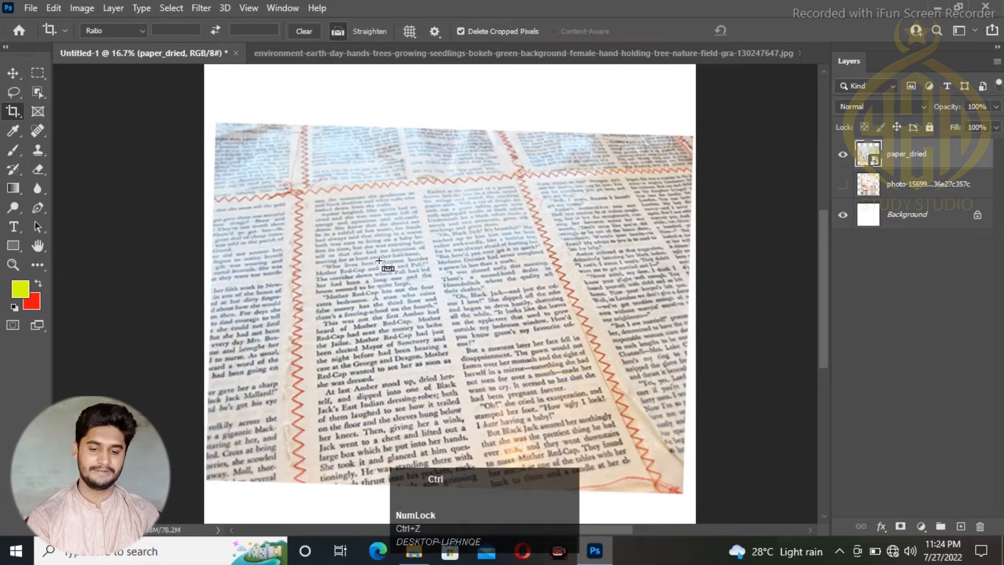
pyautogui.hotkey('ctrl', 'shift', 'z')
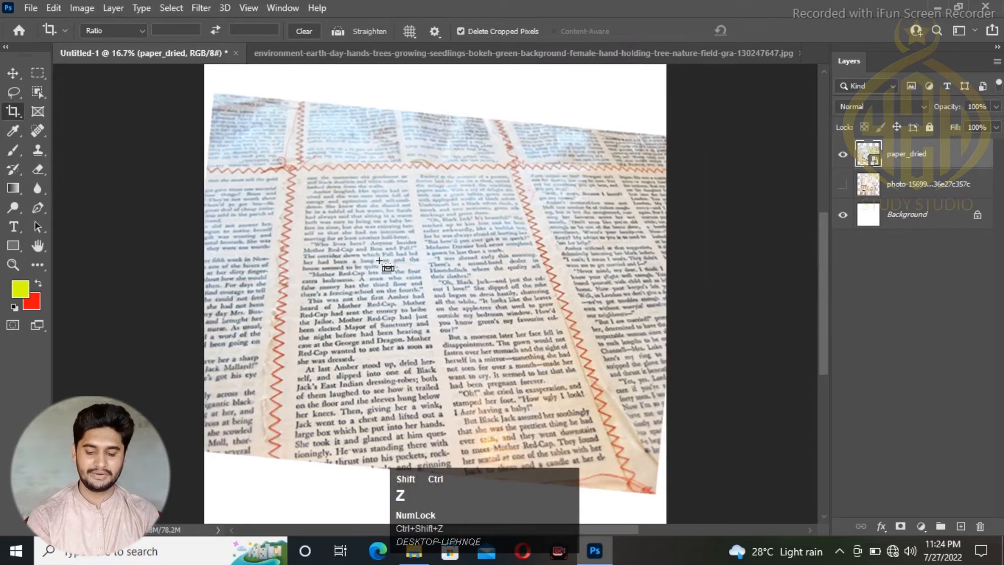
pyautogui.hotkey('ctrl', 'z')
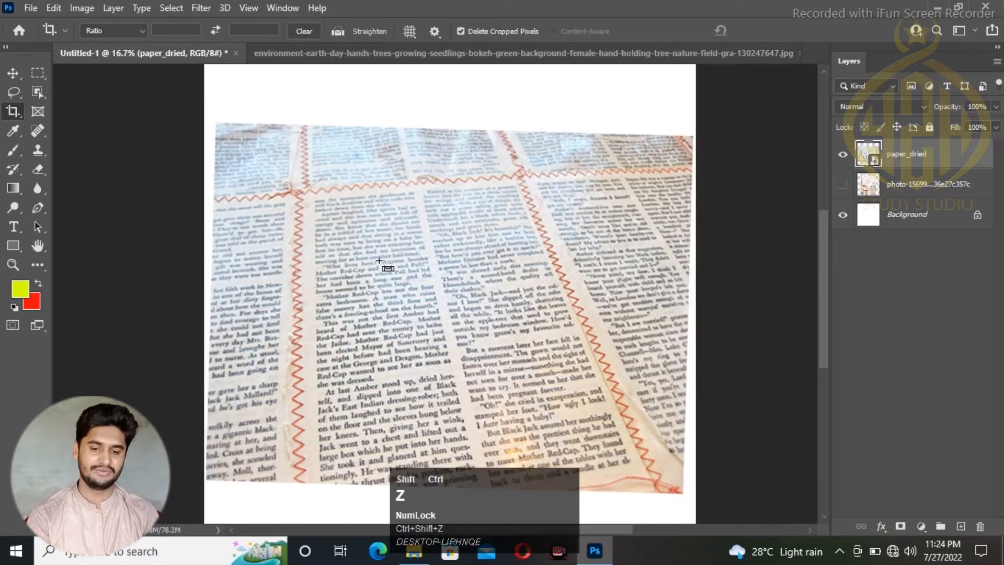
pyautogui.hotkey('ctrl', 'shift', 'z')
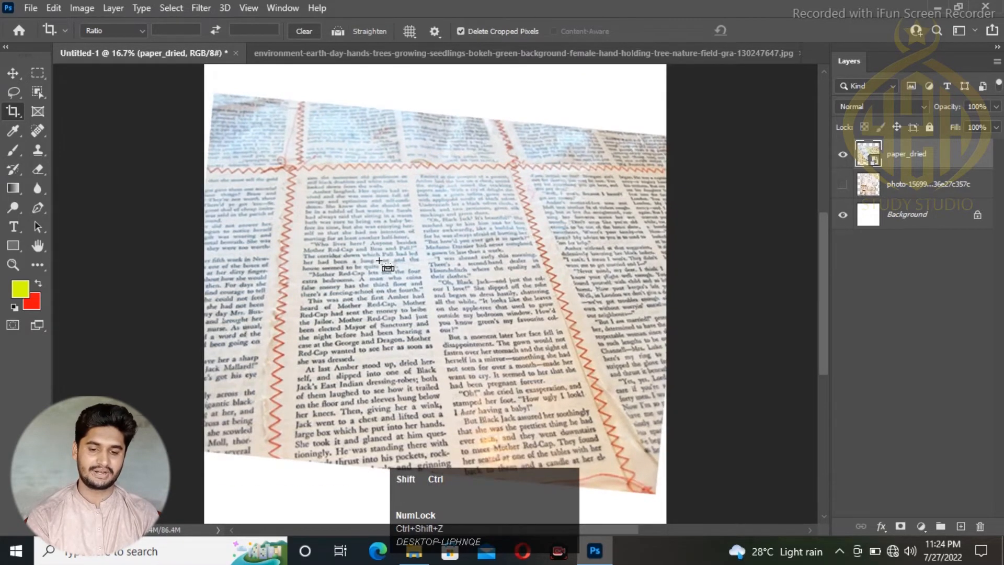
pyautogui.hotkey('ctrl', 'z')
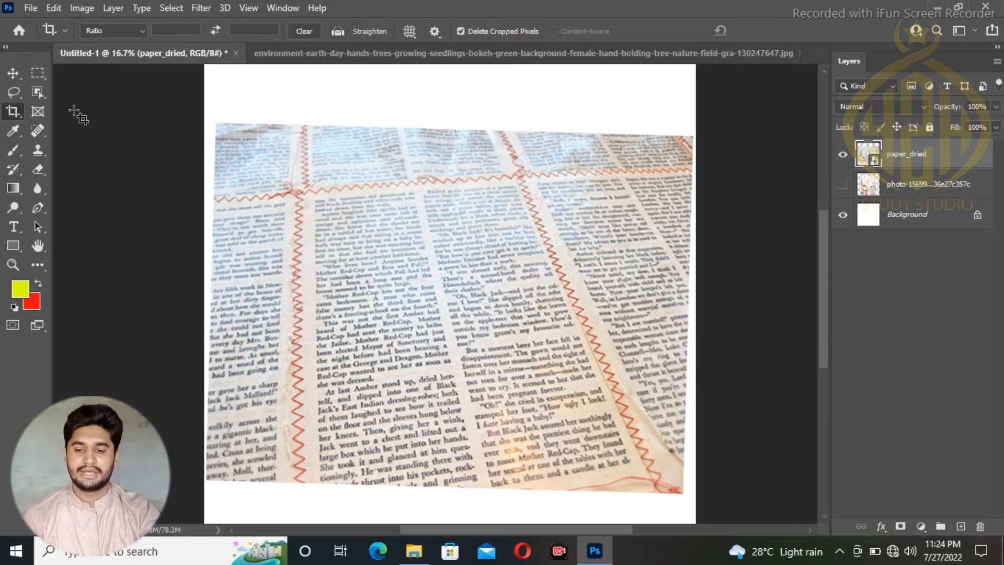
# Perspective-crop the paper_dried photo to the slanted text block beginning "But a moment later", placing four corners around it, and apply the crop.
pyautogui.rightClick(33, 112)
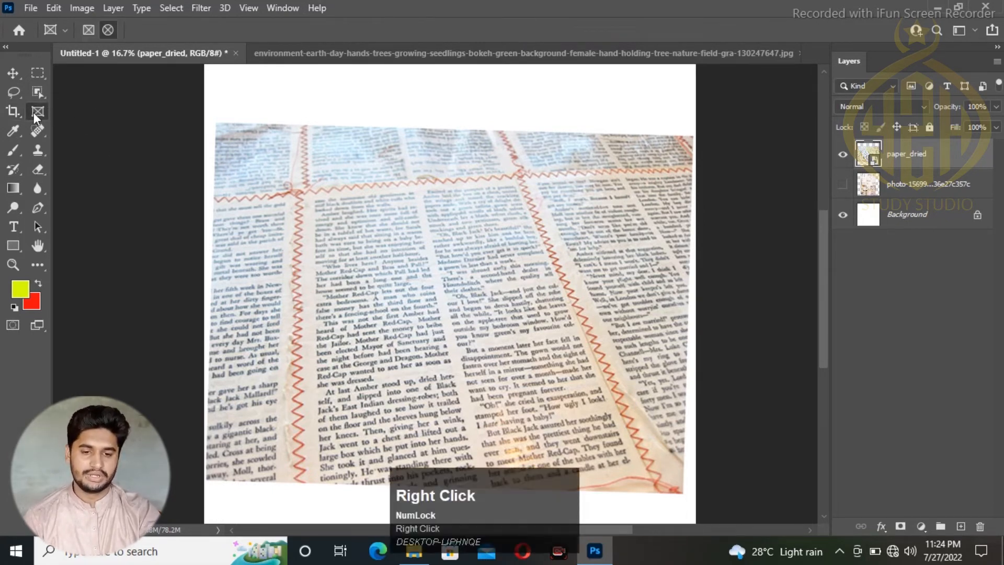
pyautogui.rightClick(13, 111)
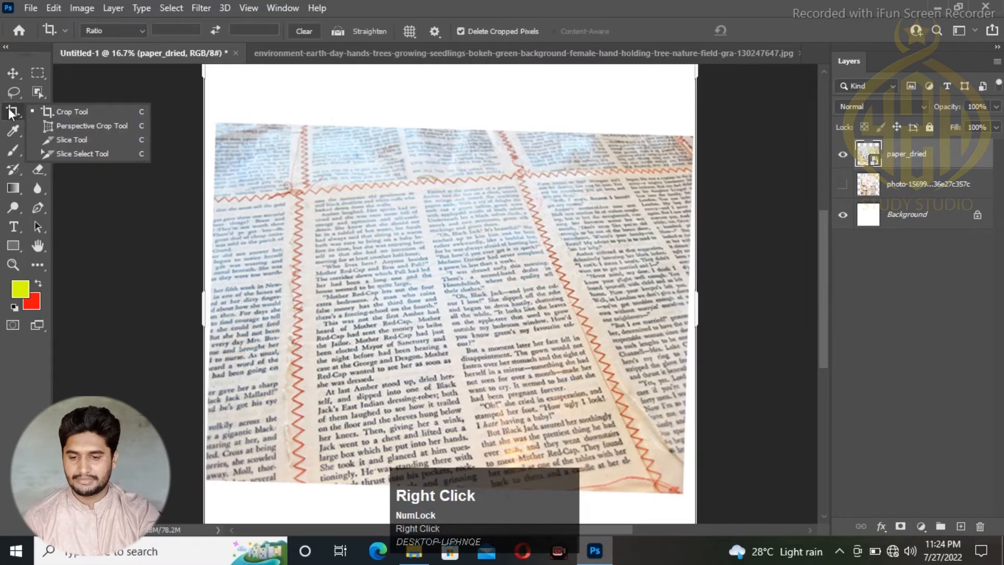
pyautogui.click(75, 127)
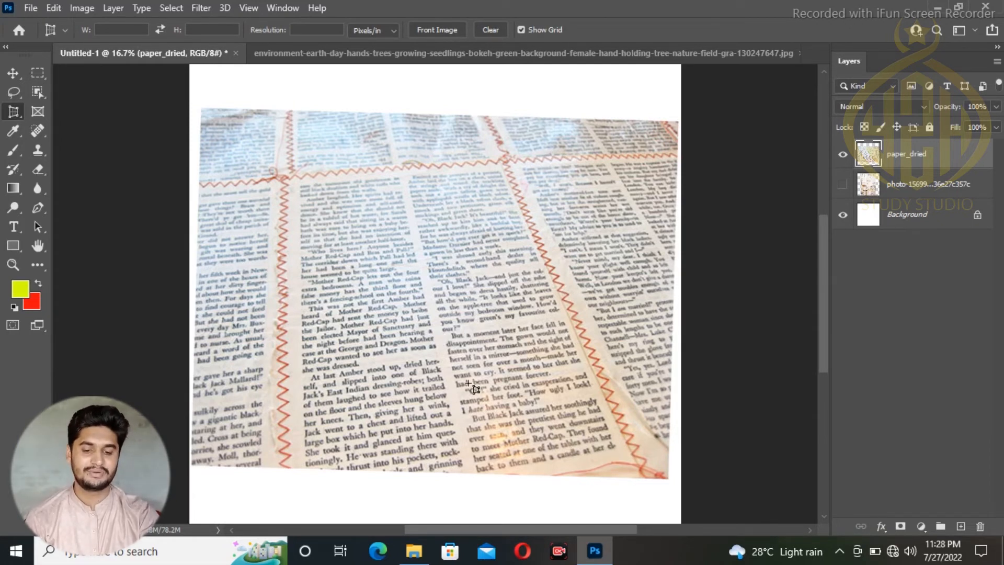
pyautogui.rightClick(18, 108)
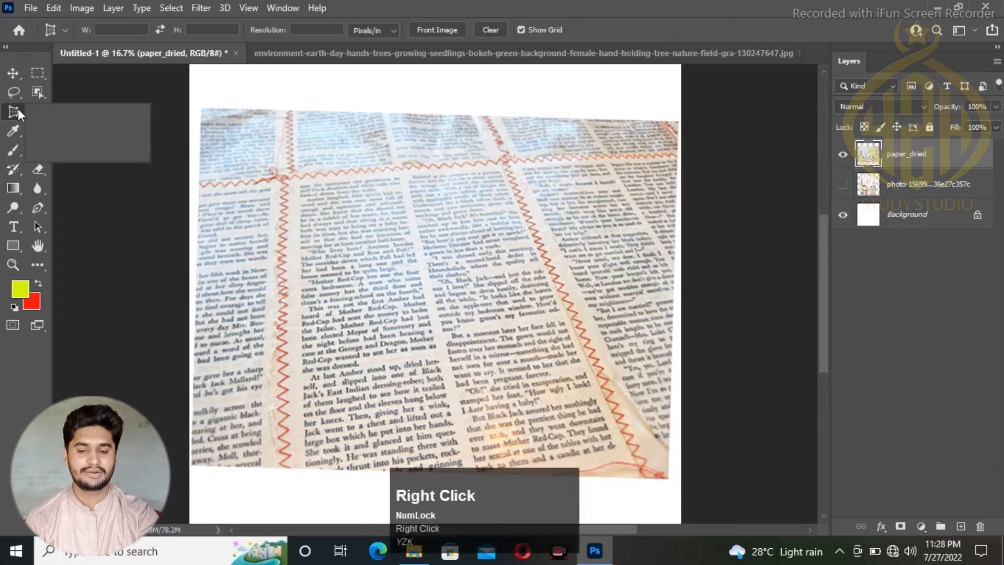
pyautogui.rightClick(18, 112)
pyautogui.click(78, 122)
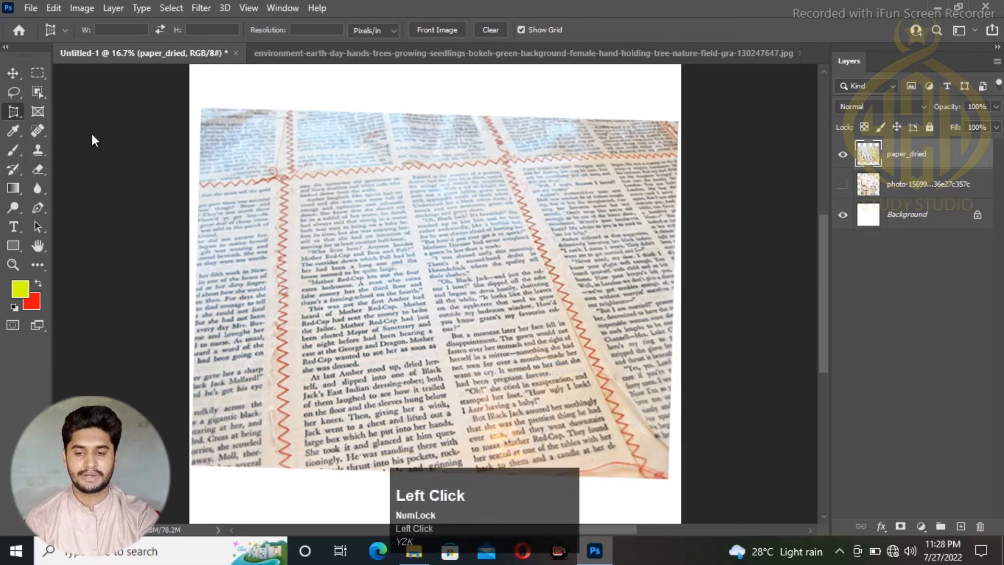
pyautogui.click(439, 338)
pyautogui.click(479, 327)
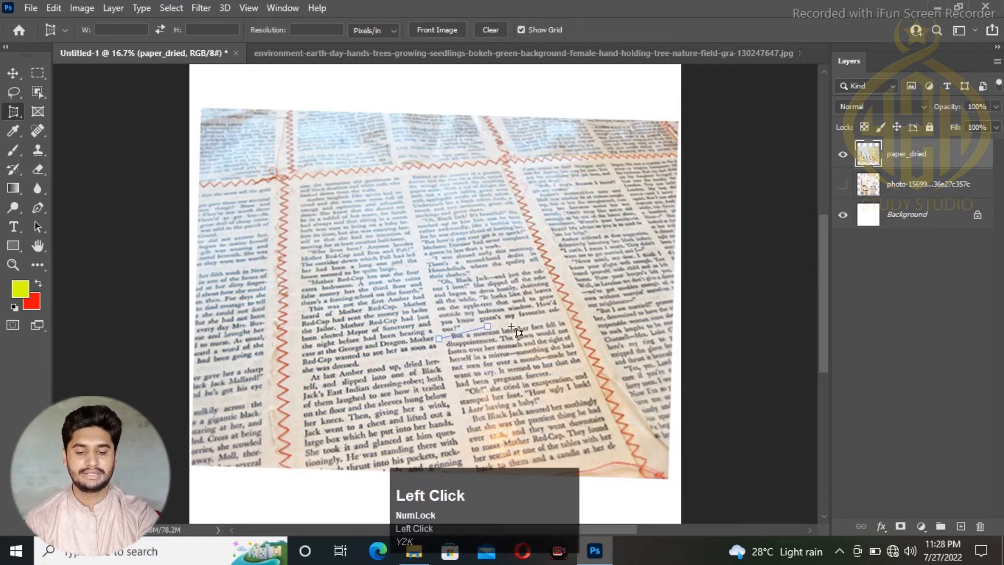
pyautogui.click(563, 316)
pyautogui.click(619, 449)
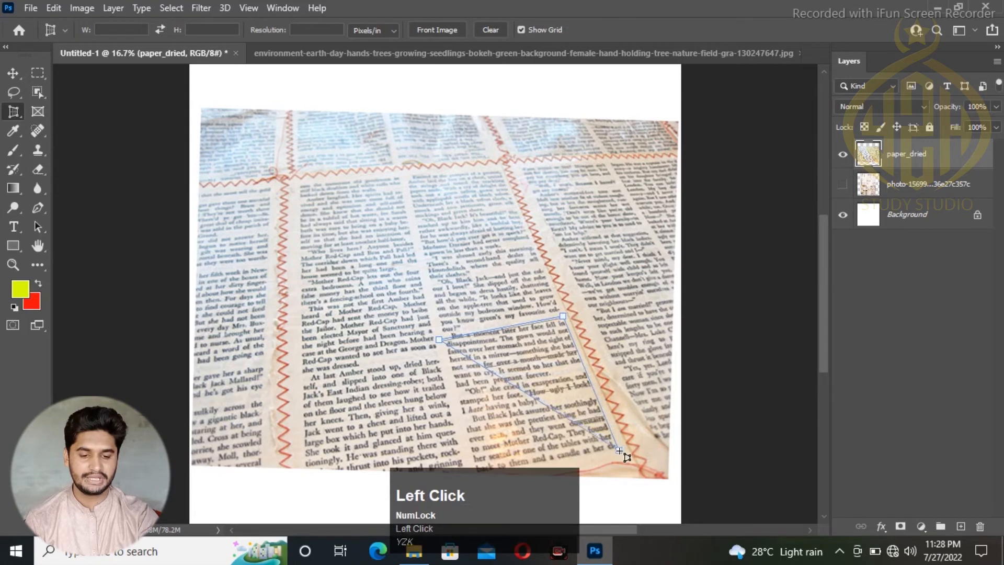
pyautogui.click(477, 476)
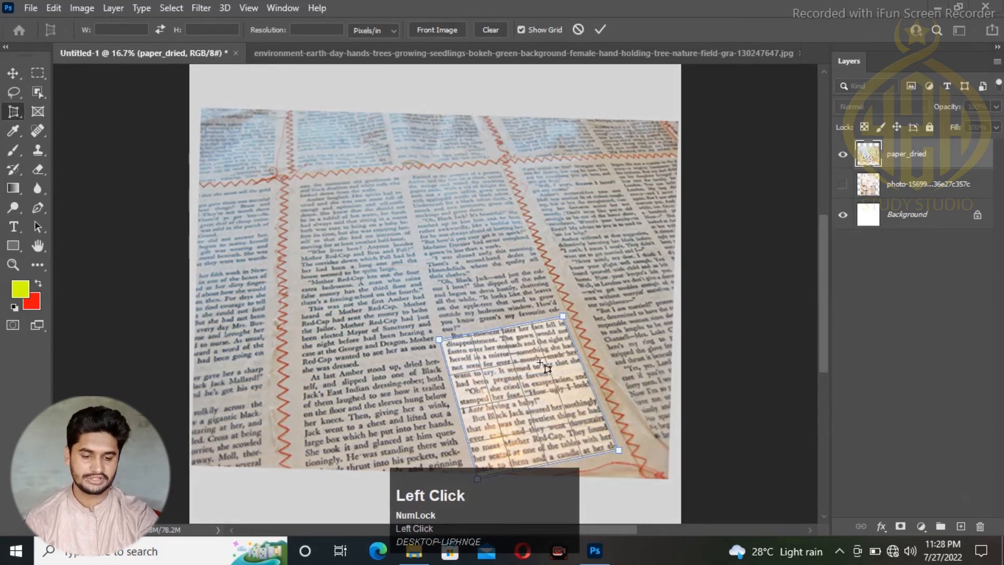
pyautogui.hotkey('ctrl', 'z')
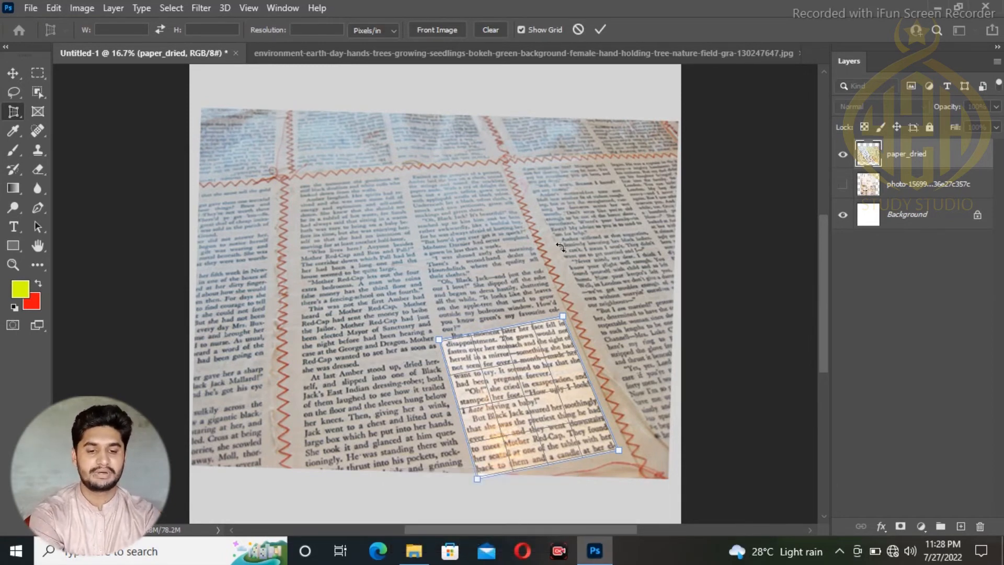
pyautogui.press('Return')
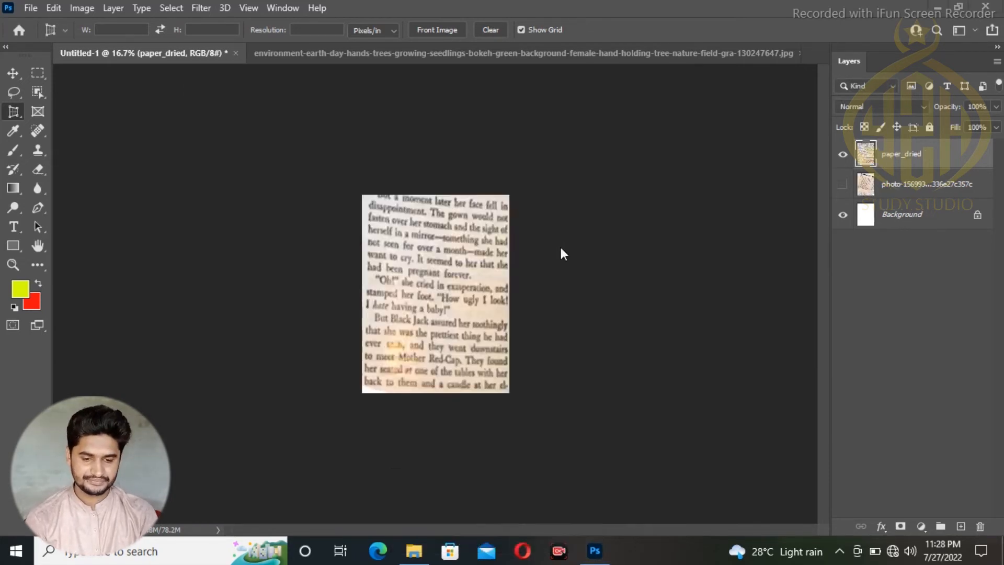
# Examine the perspective-cropped text block at different zoom levels.
pyautogui.press('ctrl')
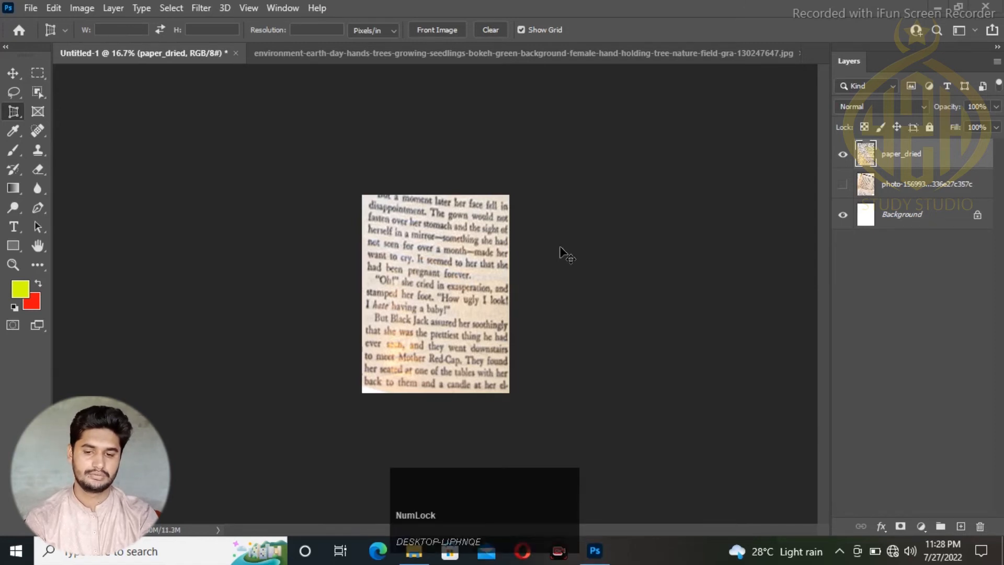
pyautogui.click(10, 73)
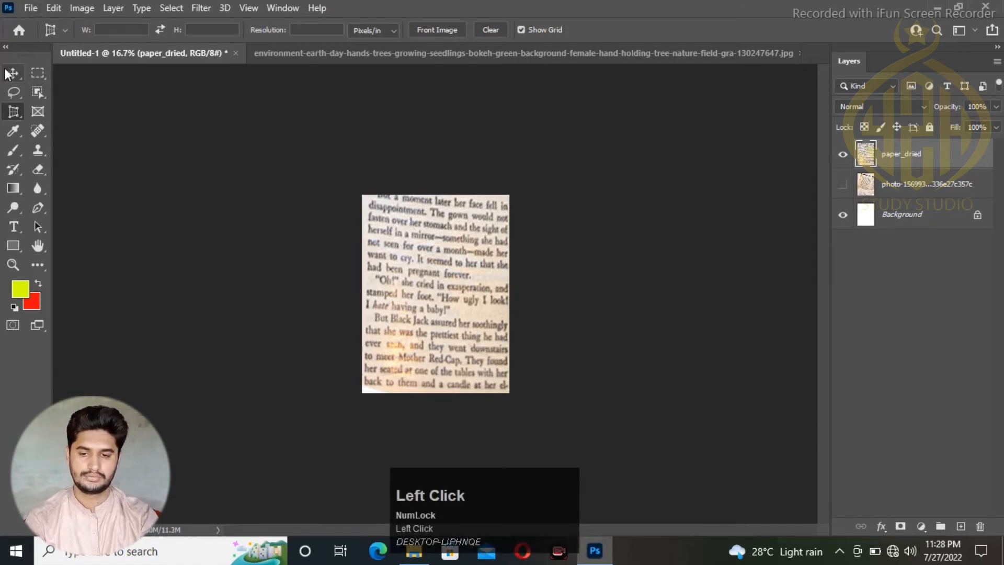
pyautogui.hotkey('ctrl', '+')
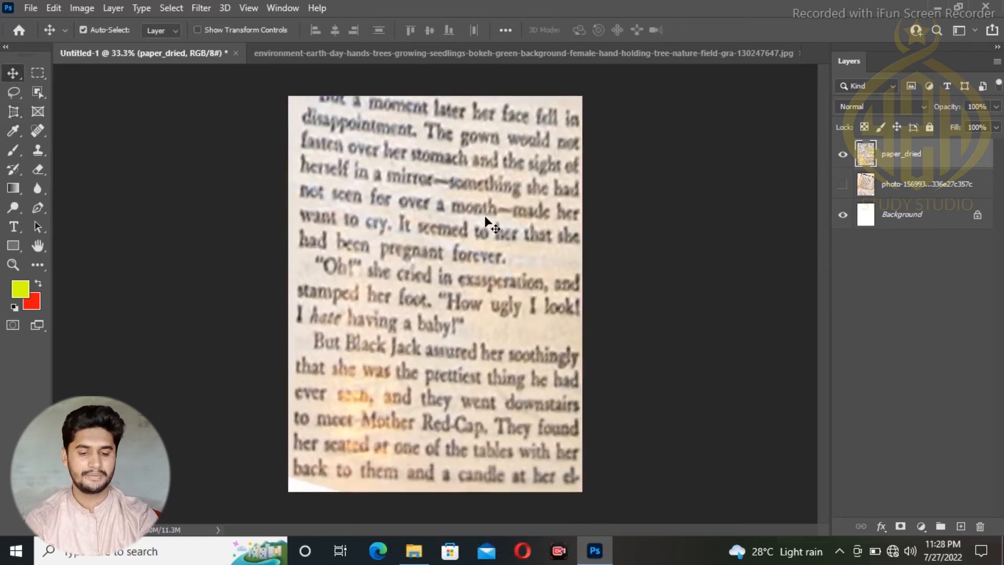
pyautogui.hotkey('ctrl', '-')
pyautogui.hotkey('ctrl', '+')
pyautogui.hotkey('ctrl', '-')
pyautogui.hotkey('ctrl', '-')
pyautogui.hotkey('ctrl', '+')
pyautogui.hotkey('ctrl', '-')
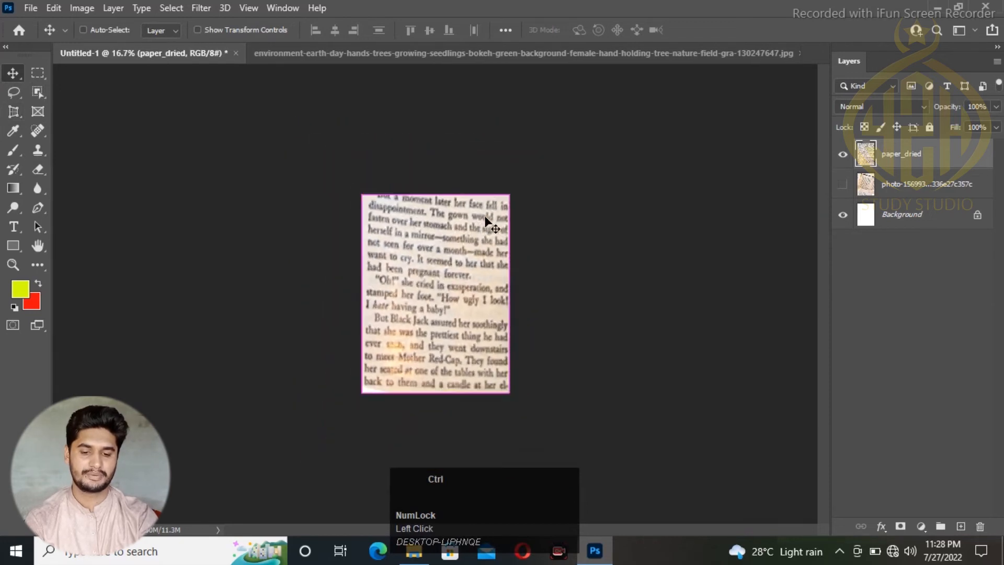
pyautogui.hotkey('ctrl', '+')
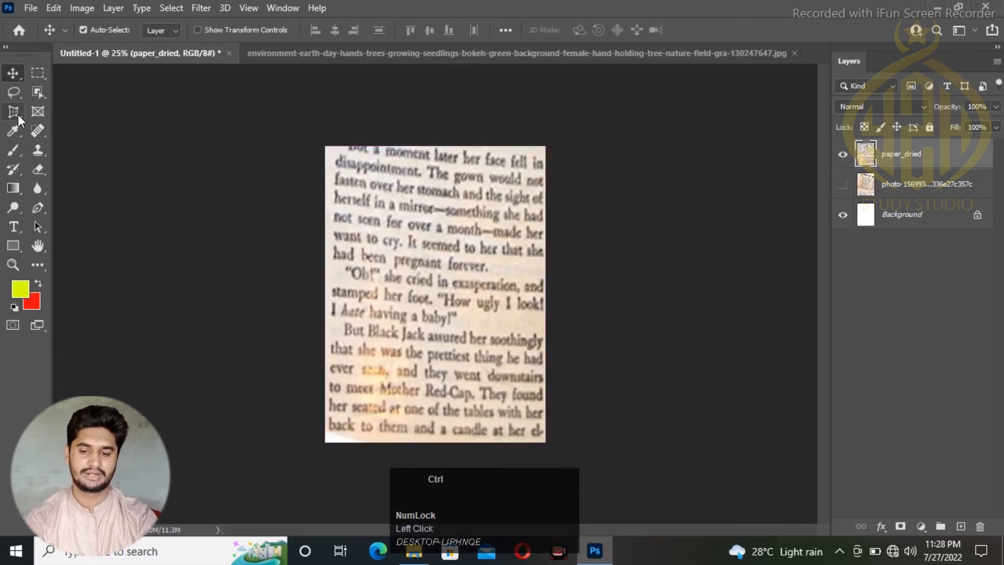
# Undo the perspective crop of the paper_dried photo.
pyautogui.hotkey('ctrl', 'z')
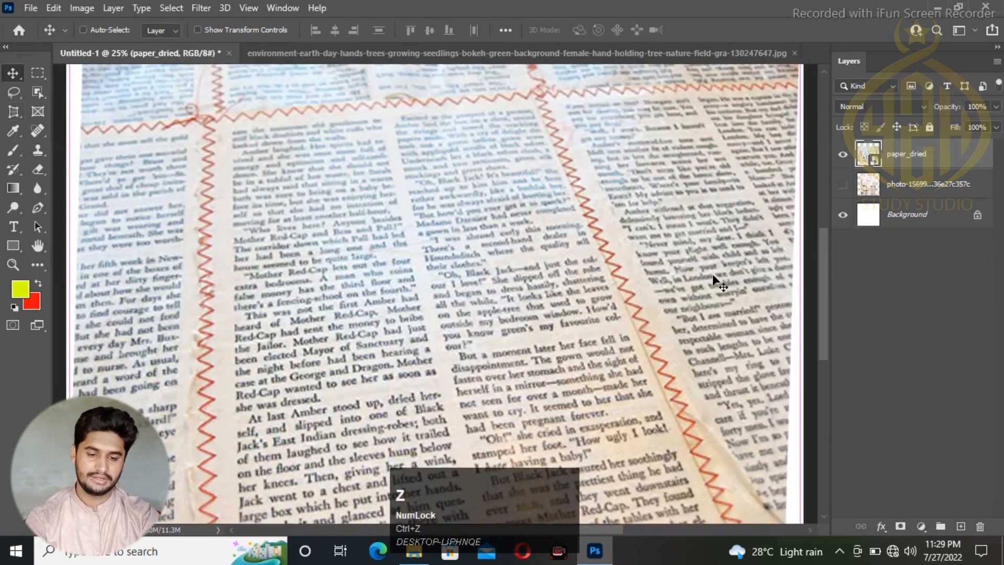
pyautogui.moveTo(724, 328); pyautogui.dragTo(635, 174)
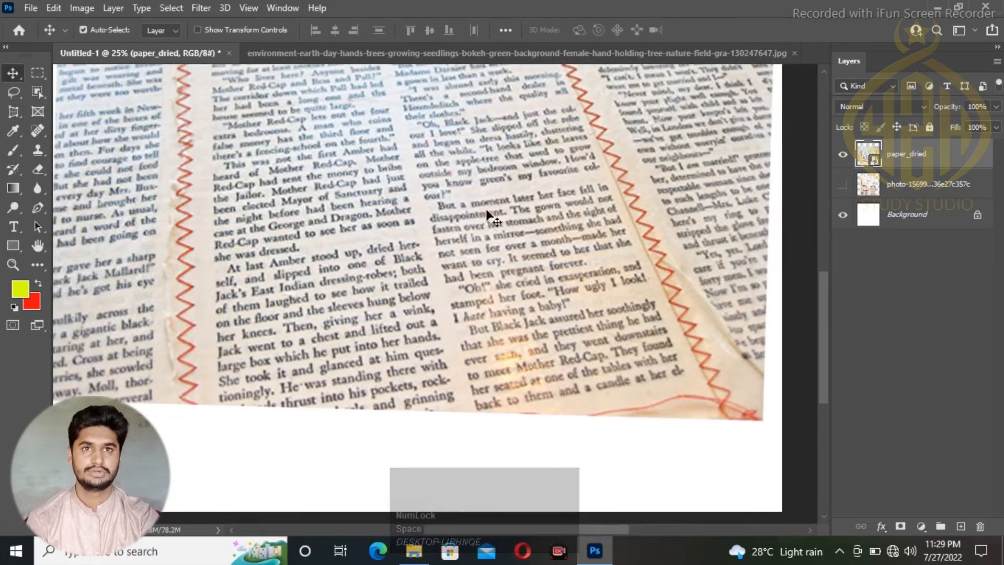
# Activate the Perspective Crop tool and rasterize the paper_dried layer so the tool can be used on it.
pyautogui.rightClick(12, 116)
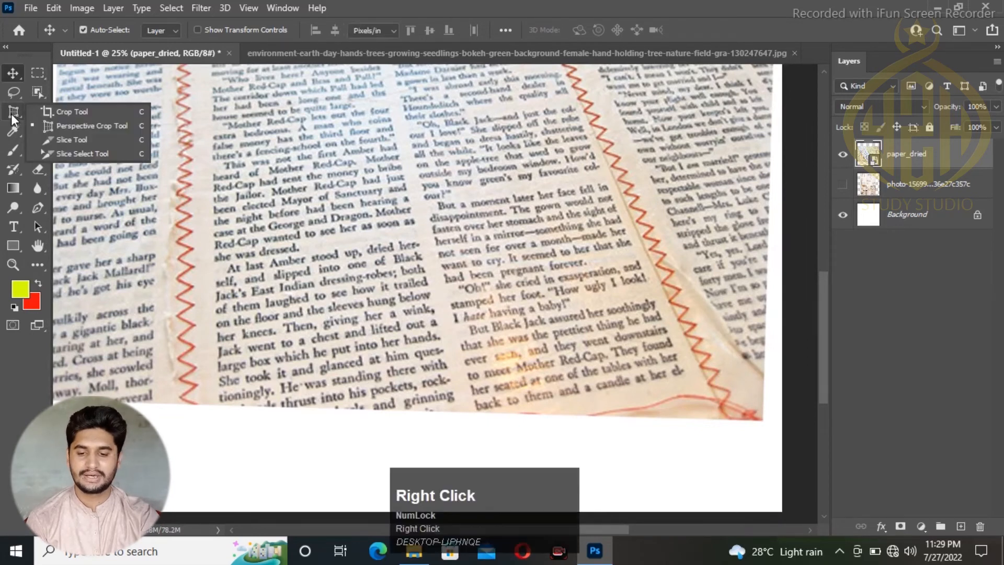
pyautogui.click(59, 130)
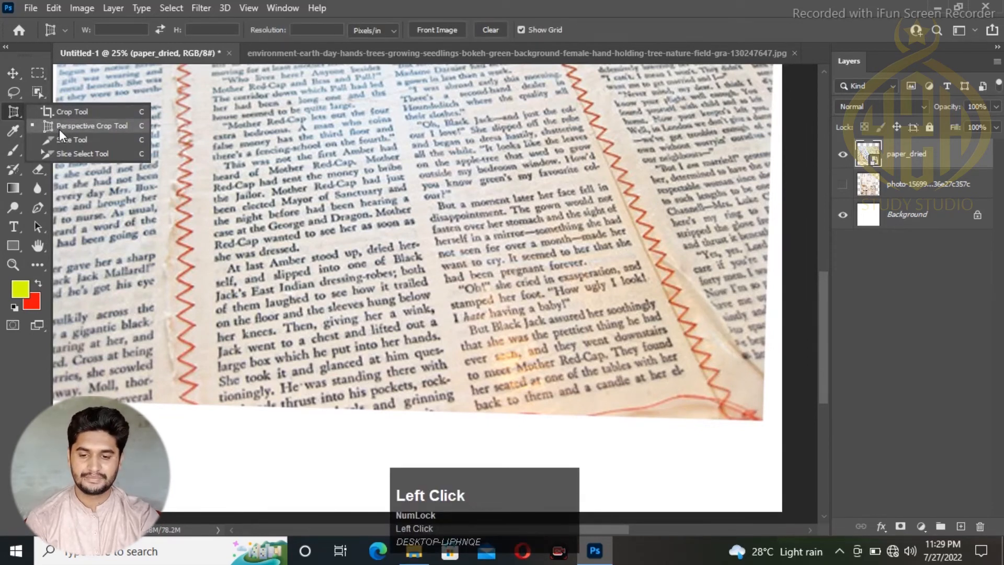
pyautogui.click(426, 203)
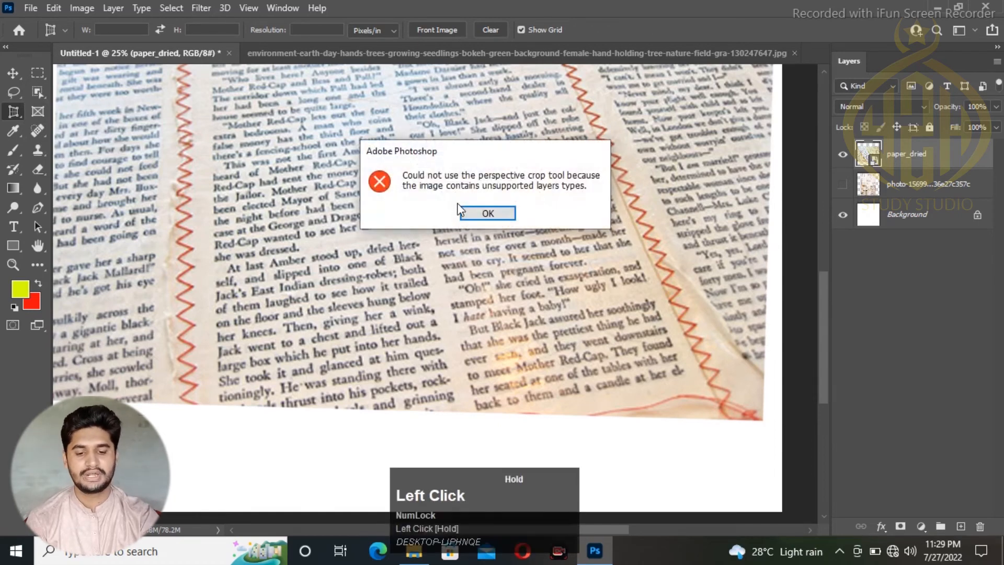
pyautogui.click(486, 213)
pyautogui.rightClick(920, 162)
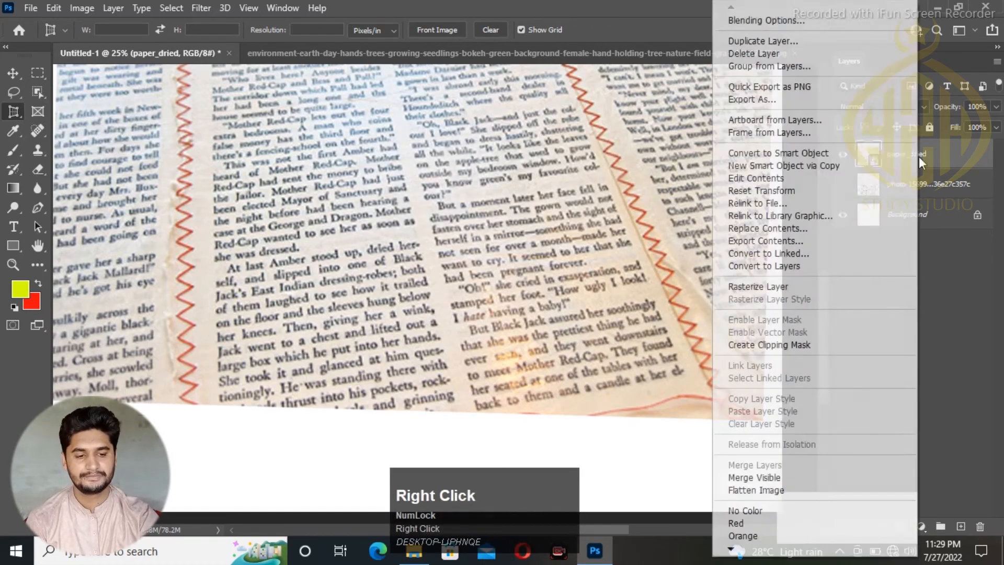
pyautogui.click(759, 286)
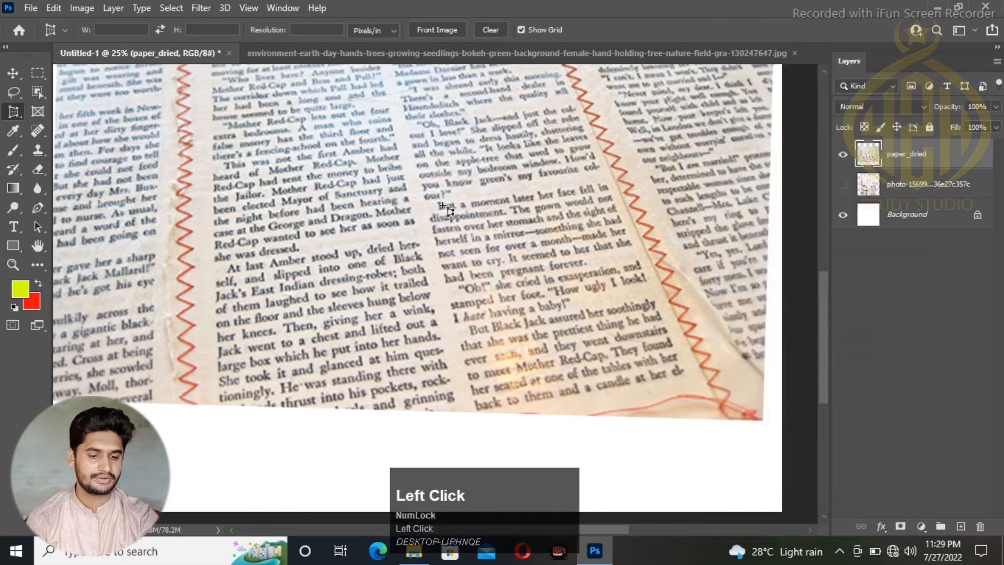
# Draw a perspective crop over the "But a moment later" text block, fit its corners to the slanted text edges, and apply it.
pyautogui.moveTo(423, 204); pyautogui.dragTo(700, 407)
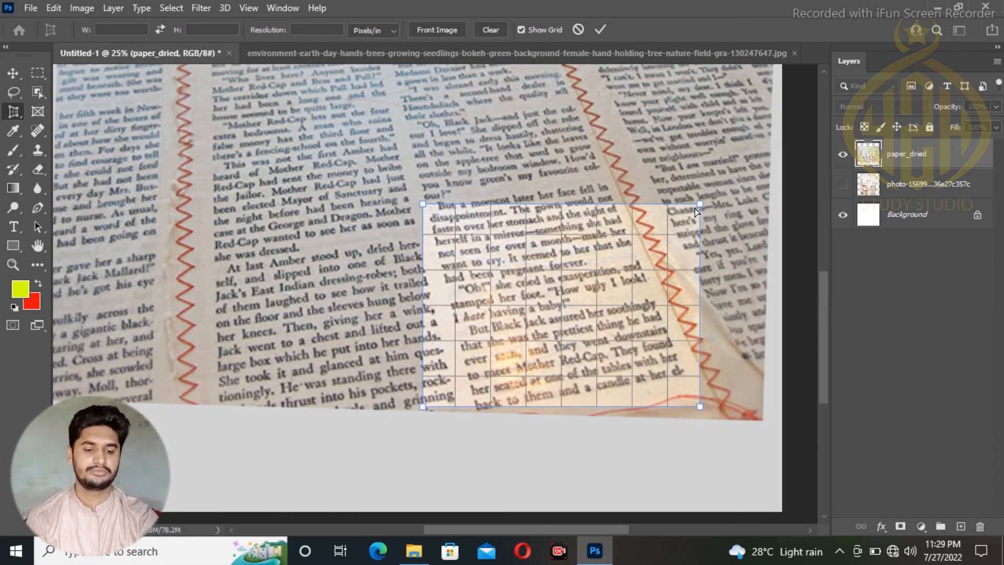
pyautogui.moveTo(698, 204); pyautogui.dragTo(608, 176)
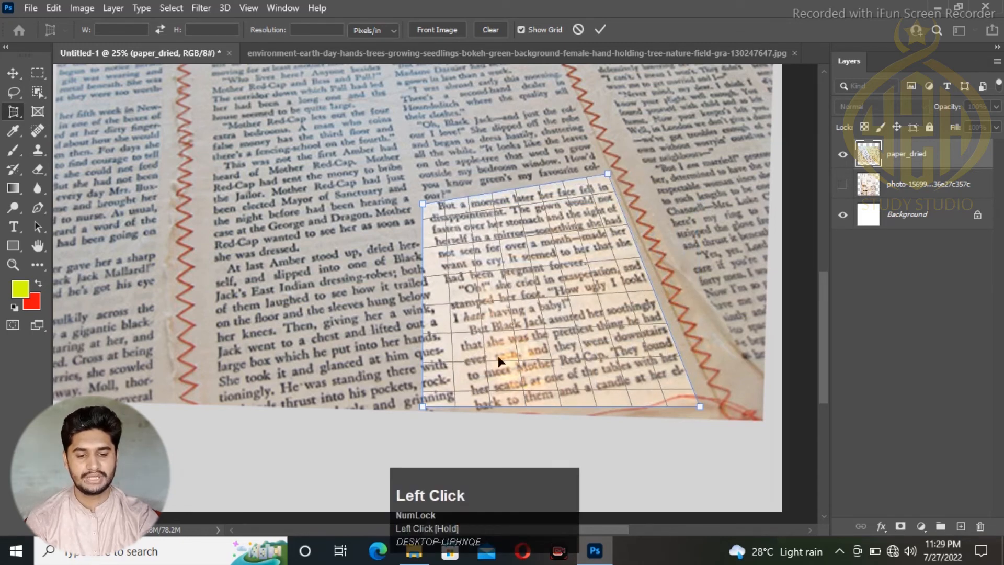
pyautogui.moveTo(422, 408); pyautogui.dragTo(467, 414)
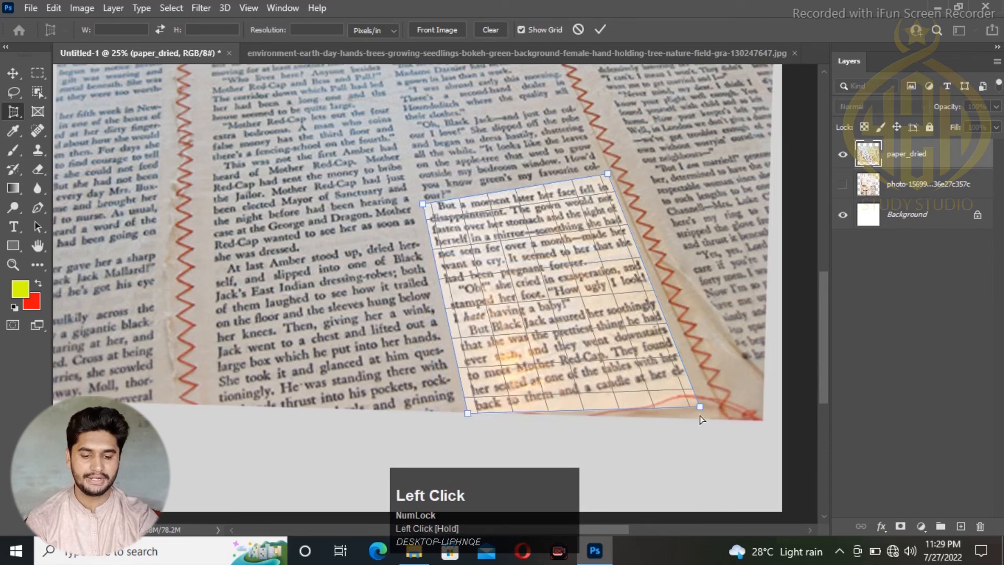
pyautogui.moveTo(701, 410); pyautogui.dragTo(691, 380)
pyautogui.moveTo(468, 415); pyautogui.dragTo(473, 420)
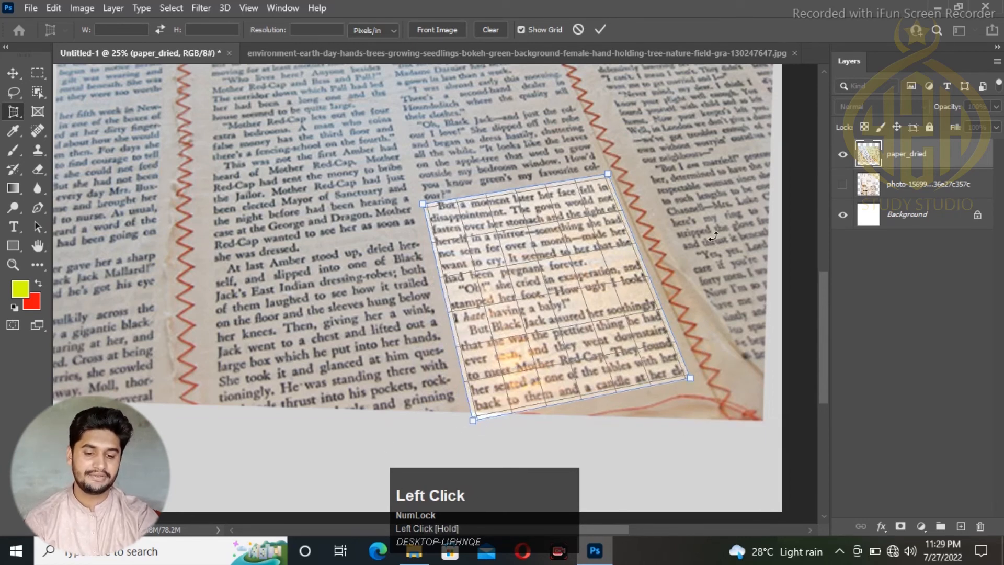
pyautogui.click(599, 30)
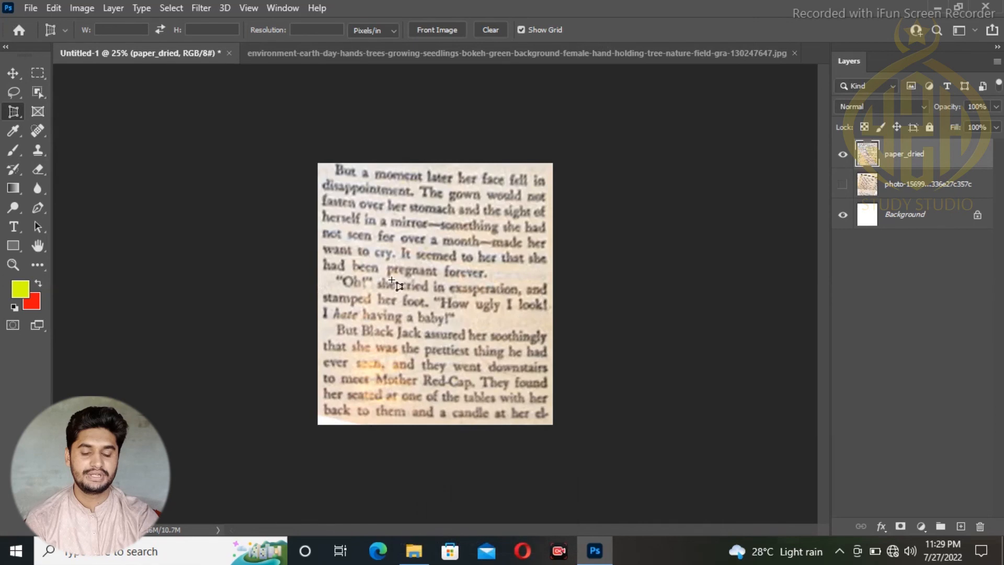
pyautogui.hotkey('ctrl', '+')
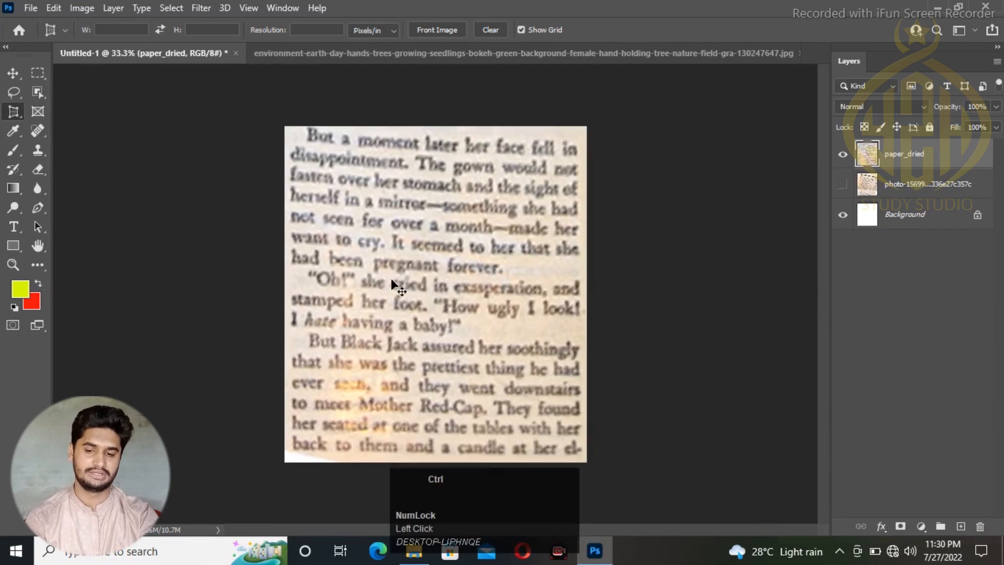
pyautogui.hotkey('ctrl', '+')
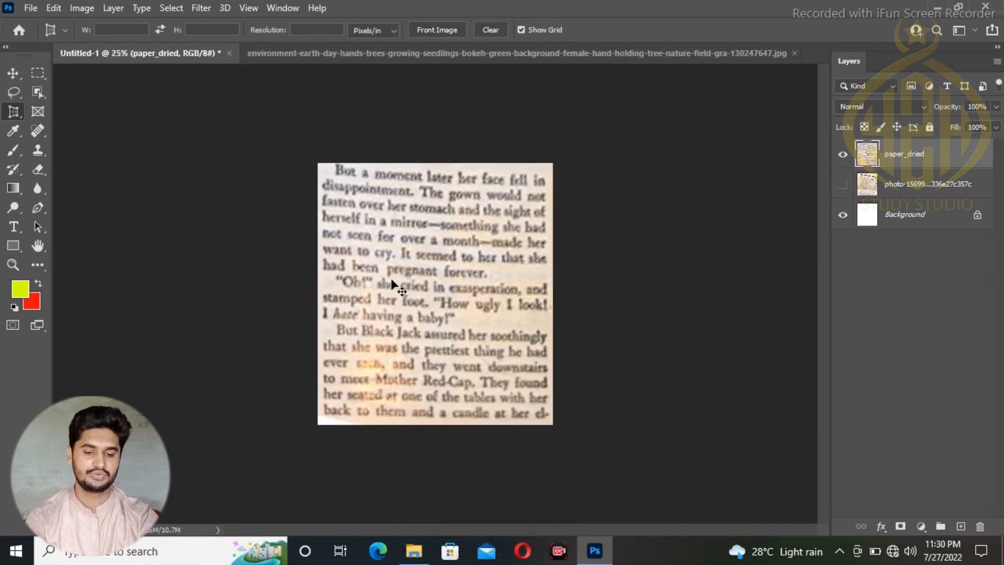
pyautogui.hotkey('ctrl', '-')
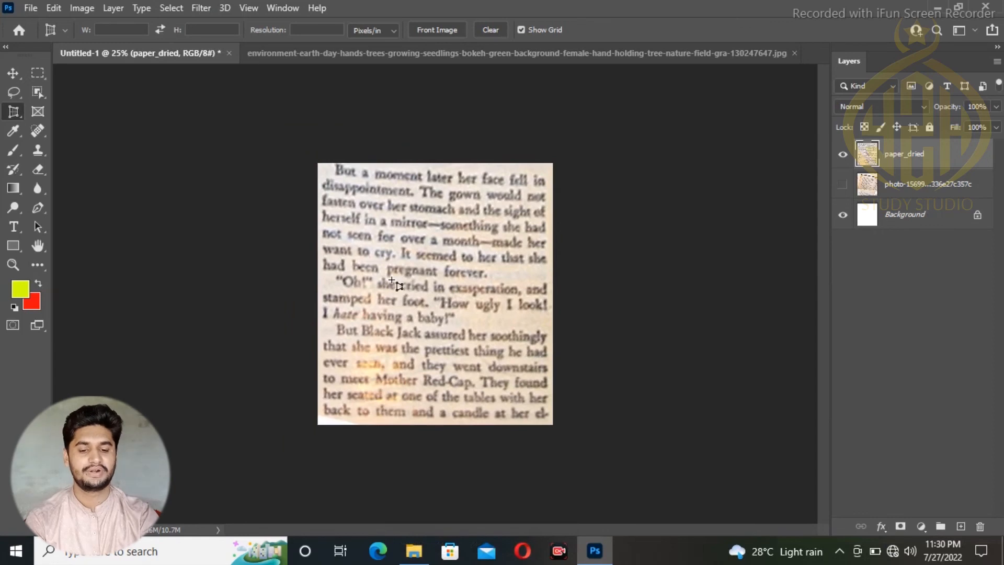